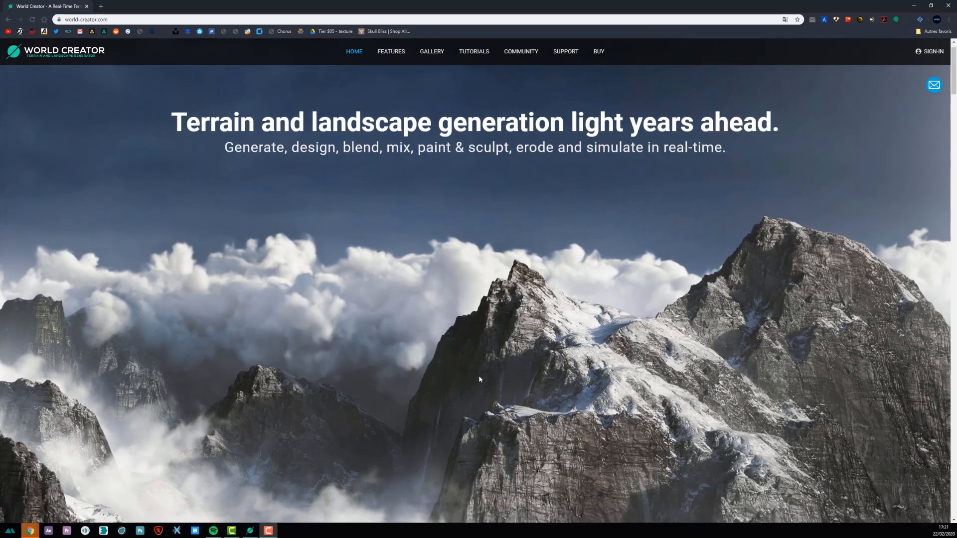
# Look over the World Creator home page, from the opening banner to the "Procedural meets design" section
pyautogui.scroll(-2, 479, 376)
pyautogui.scroll(2, 499, 368)
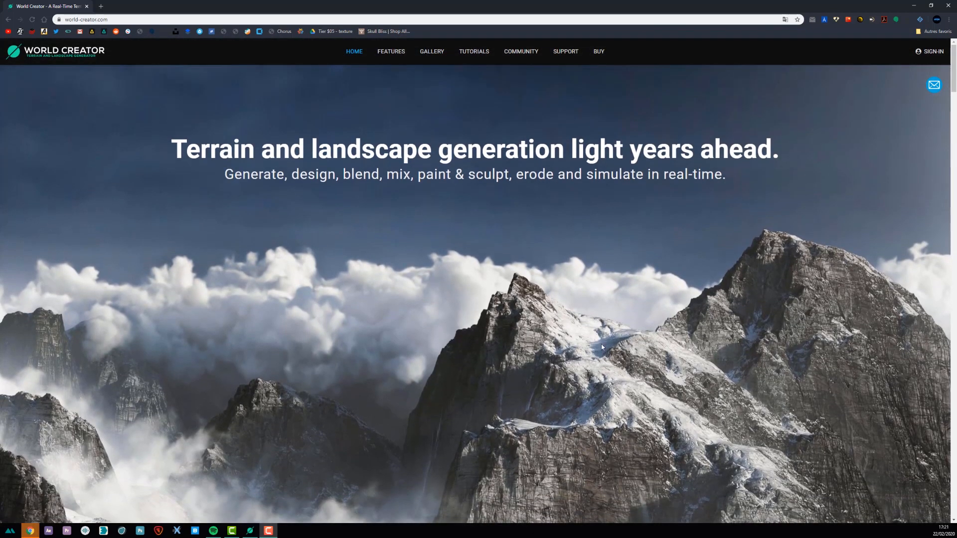
pyautogui.scroll(-12, 456, 254)
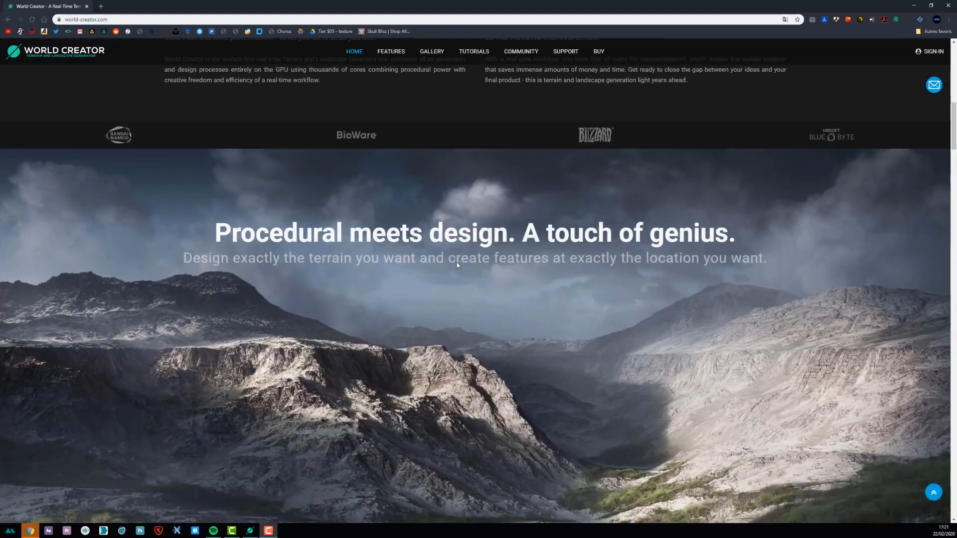
pyautogui.scroll(-3, 456, 267)
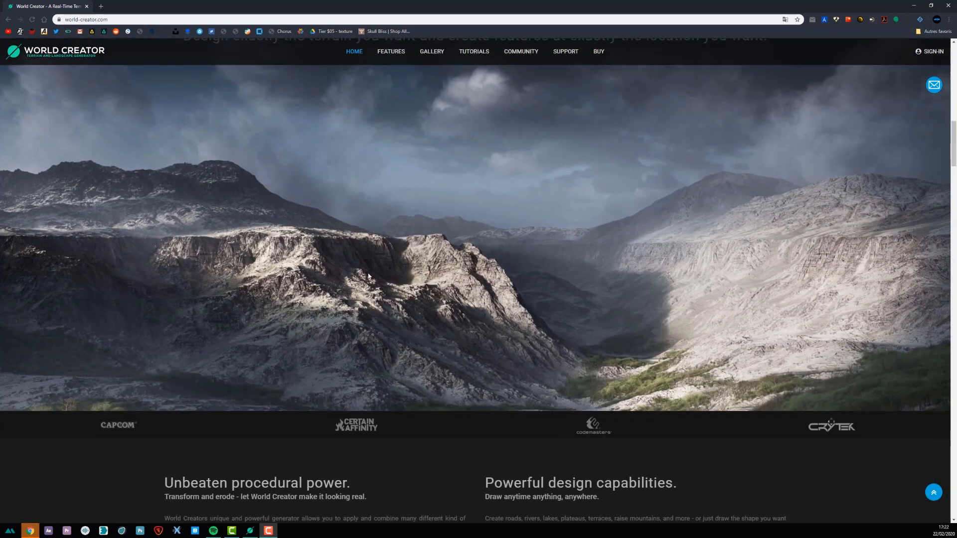
pyautogui.scroll(2, 399, 280)
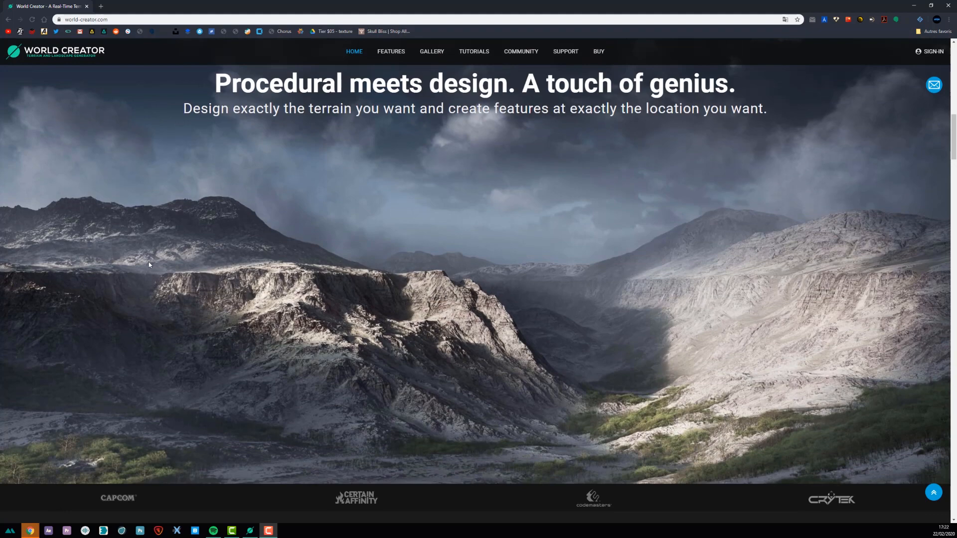
pyautogui.scroll(-2, 179, 273)
pyautogui.scroll(4, 209, 286)
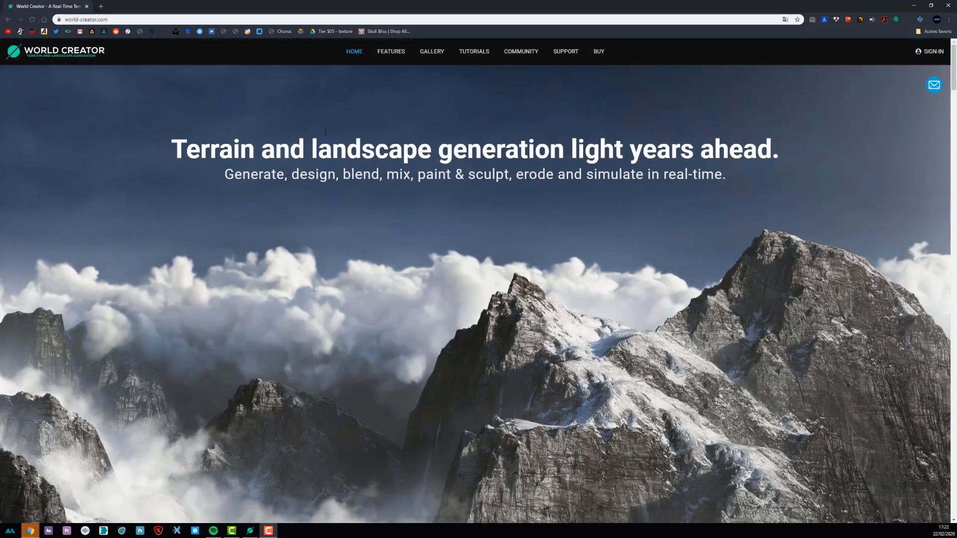
# Open the website's gallery and view the cloud-covered mountain render and the ones following it at full size
pyautogui.click(427, 56)
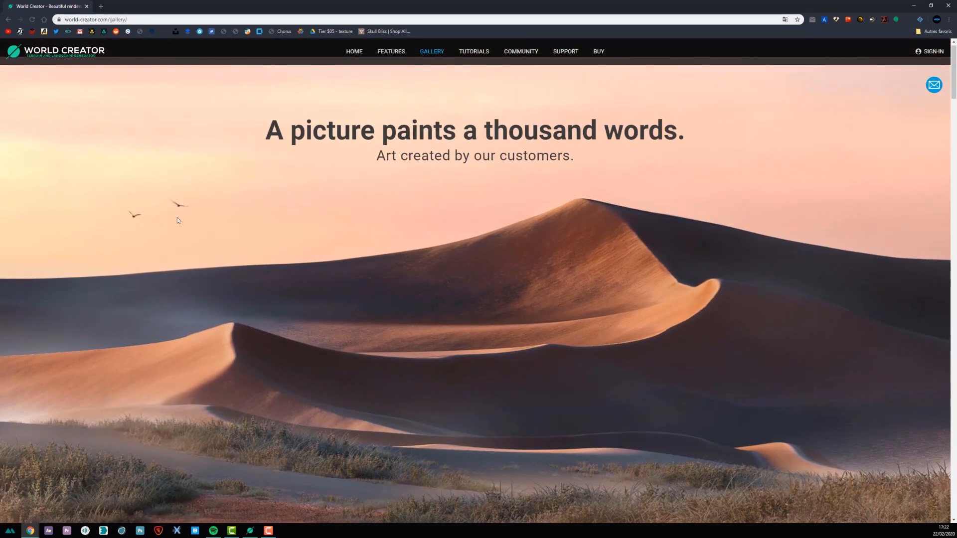
pyautogui.scroll(-3, 551, 304)
pyautogui.scroll(-15, 544, 304)
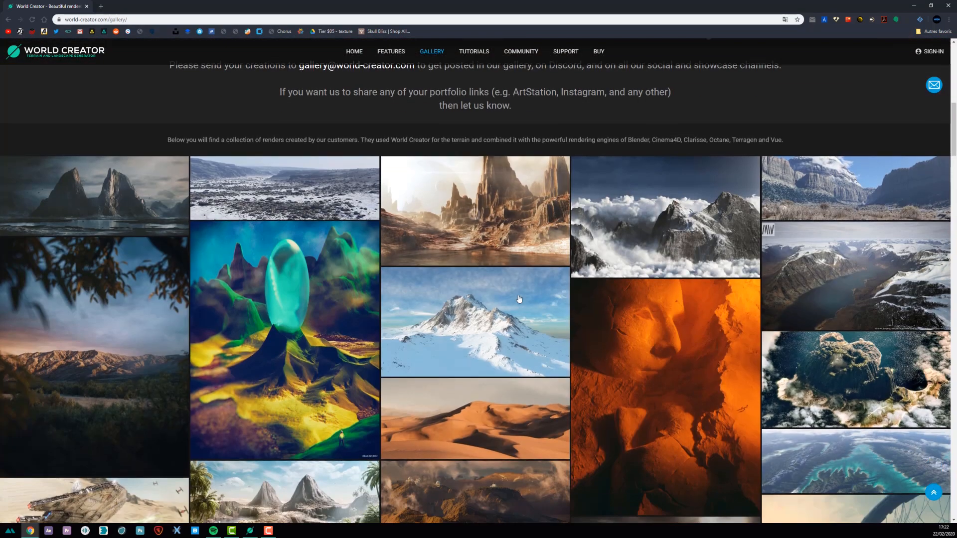
pyautogui.scroll(3, 250, 301)
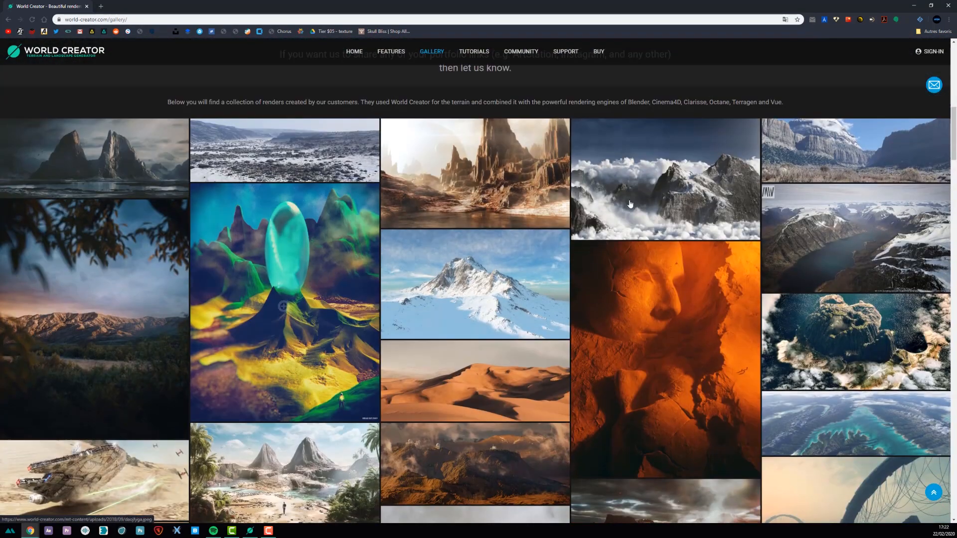
pyautogui.click(651, 192)
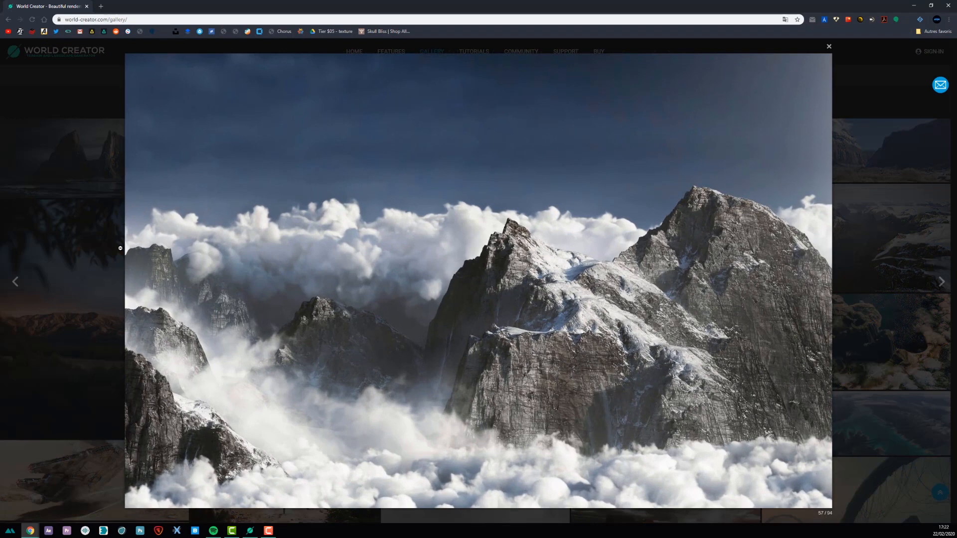
pyautogui.press('Right')
pyautogui.press('Right')
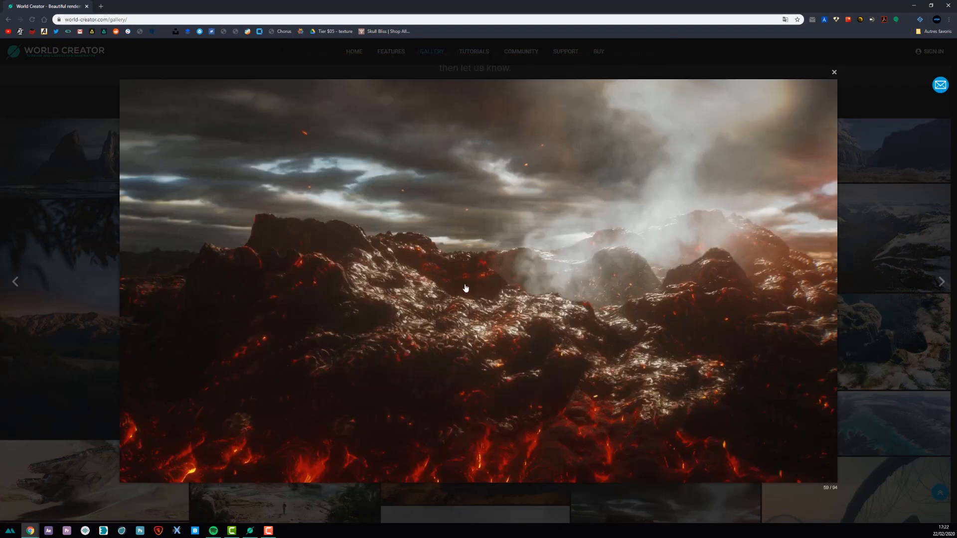
pyautogui.click(157, 338)
pyautogui.click(72, 383)
# View the gallery's sunset hills, dark blue peak and desert dust storm renders at full size
pyautogui.scroll(-4, 144, 274)
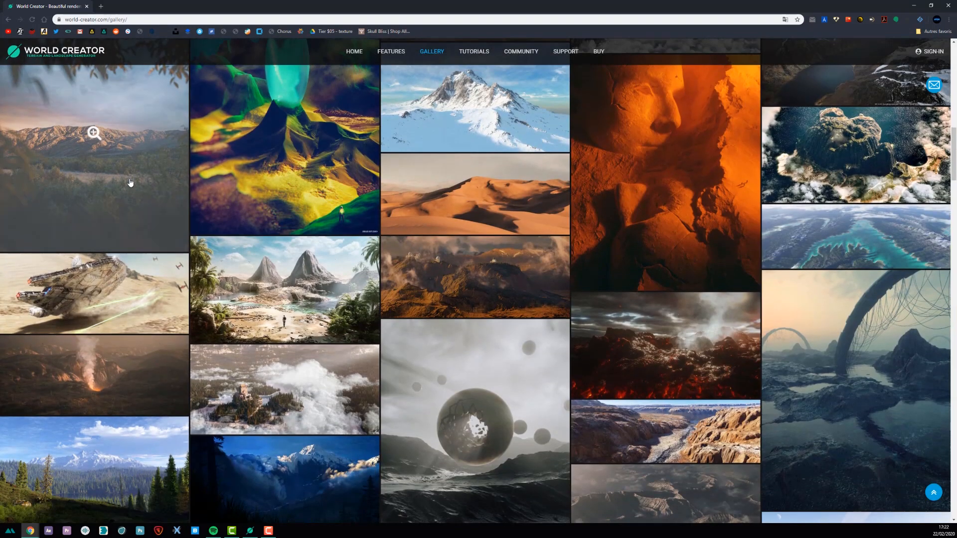
pyautogui.click(130, 183)
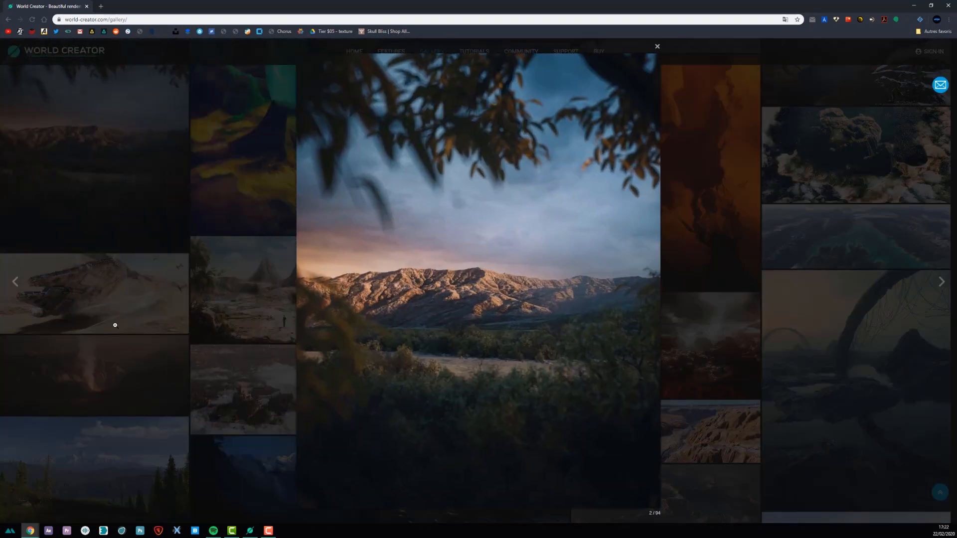
pyautogui.click(115, 325)
pyautogui.scroll(-10, 132, 344)
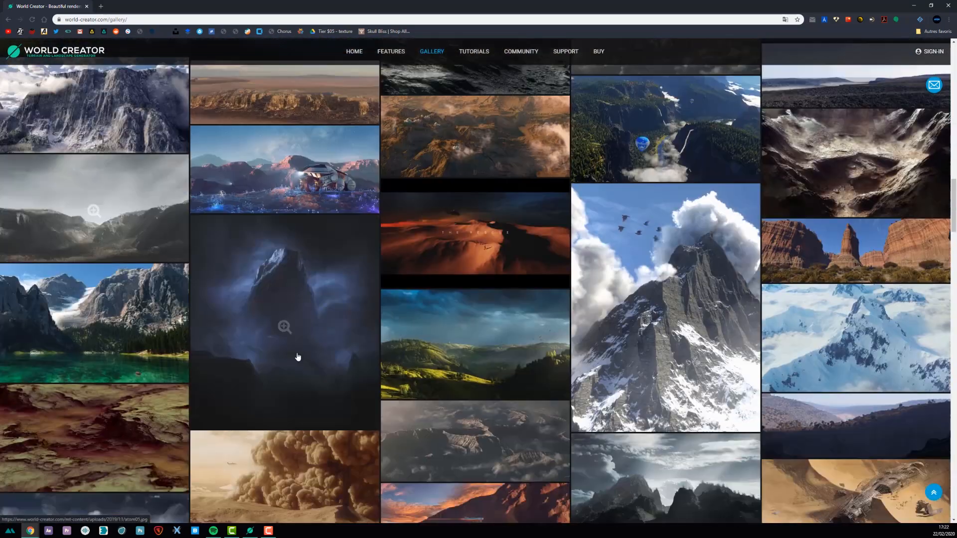
pyautogui.click(297, 357)
pyautogui.click(162, 369)
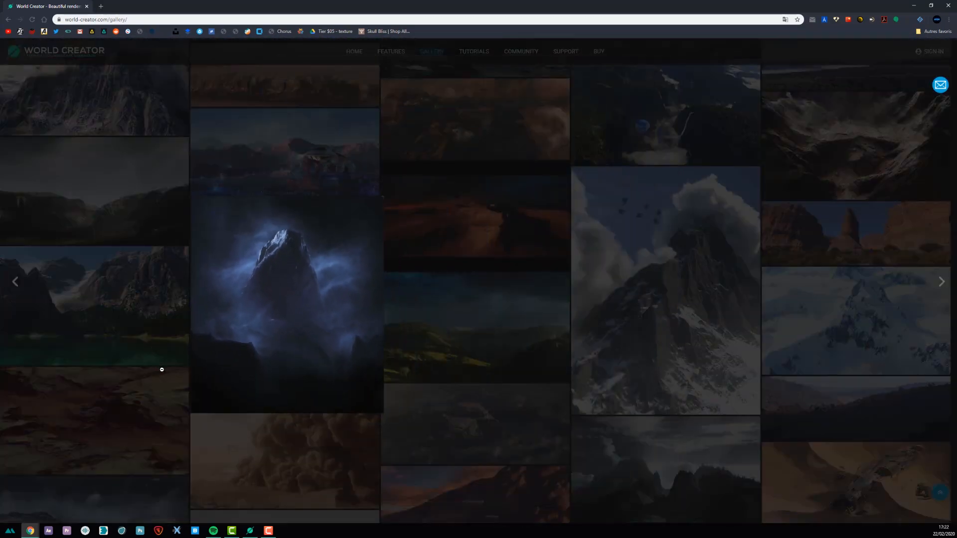
pyautogui.scroll(-2, 150, 379)
pyautogui.click(214, 391)
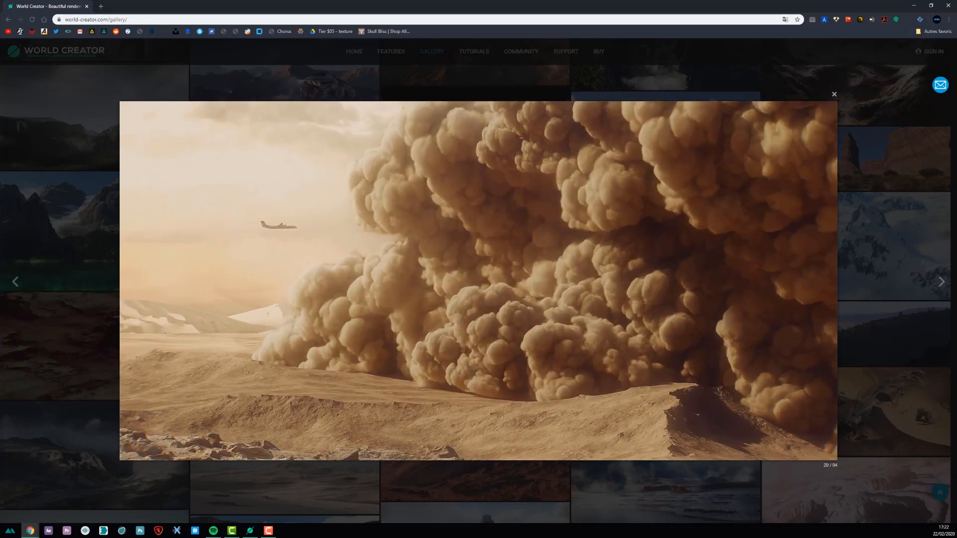
pyautogui.click(30, 363)
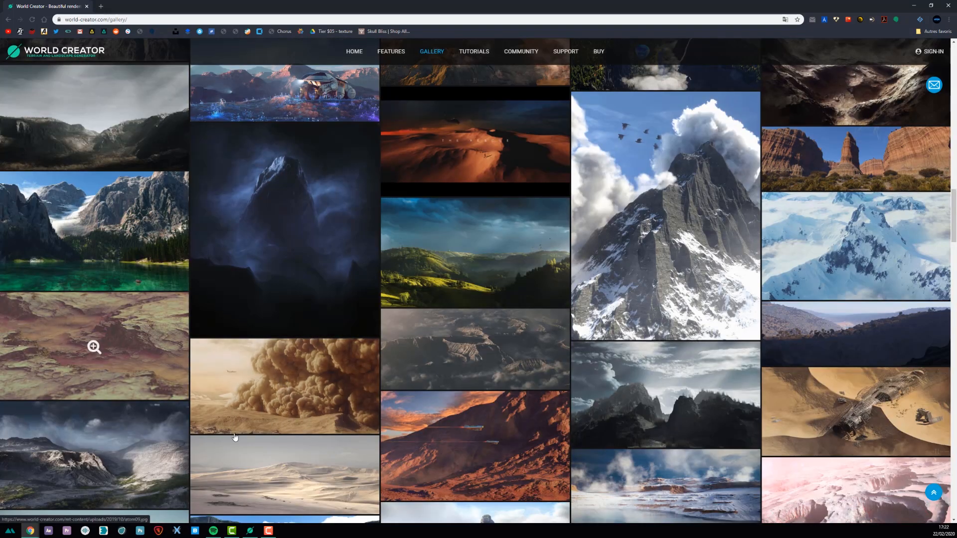
# Switch to the World Creator application and examine the default terrain from above, from ground level and at oblique angles
pyautogui.click(250, 531)
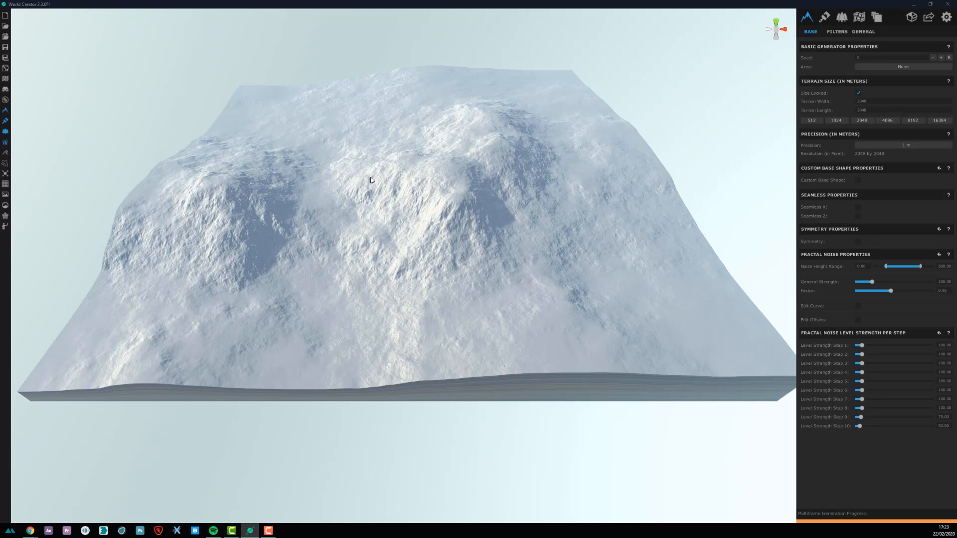
pyautogui.moveTo(388, 163); pyautogui.dragTo(439, 300, button='middle')
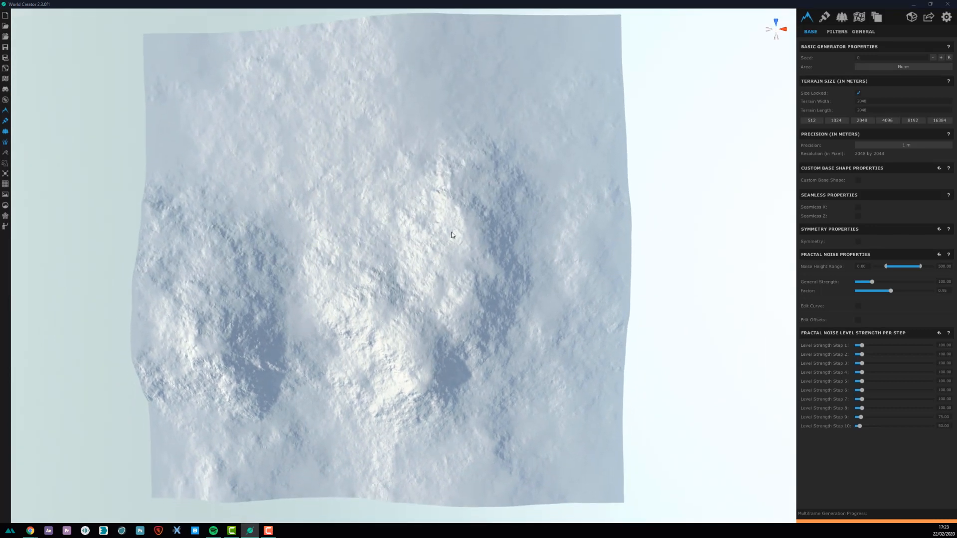
pyautogui.moveTo(483, 250); pyautogui.dragTo(519, 378, button='middle')
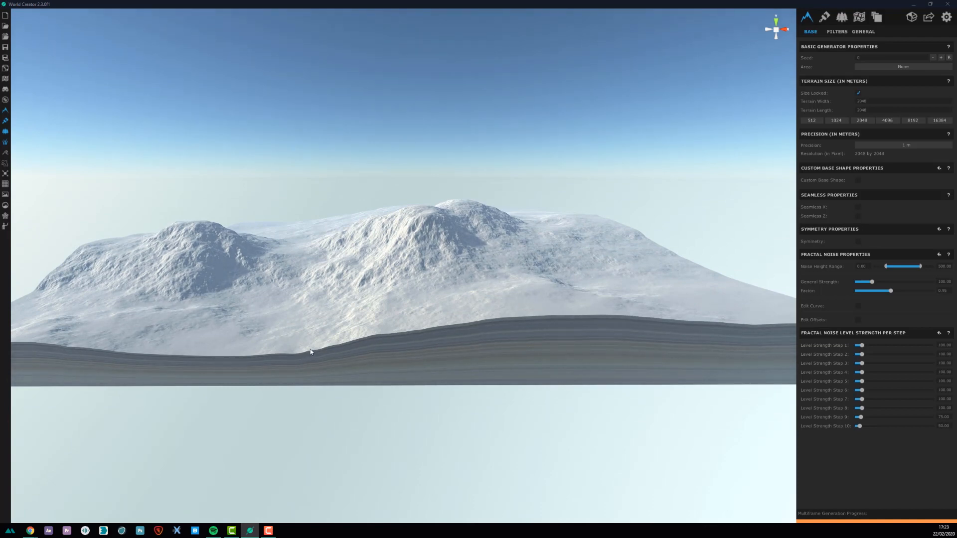
pyautogui.moveTo(310, 352); pyautogui.dragTo(354, 262, button='middle')
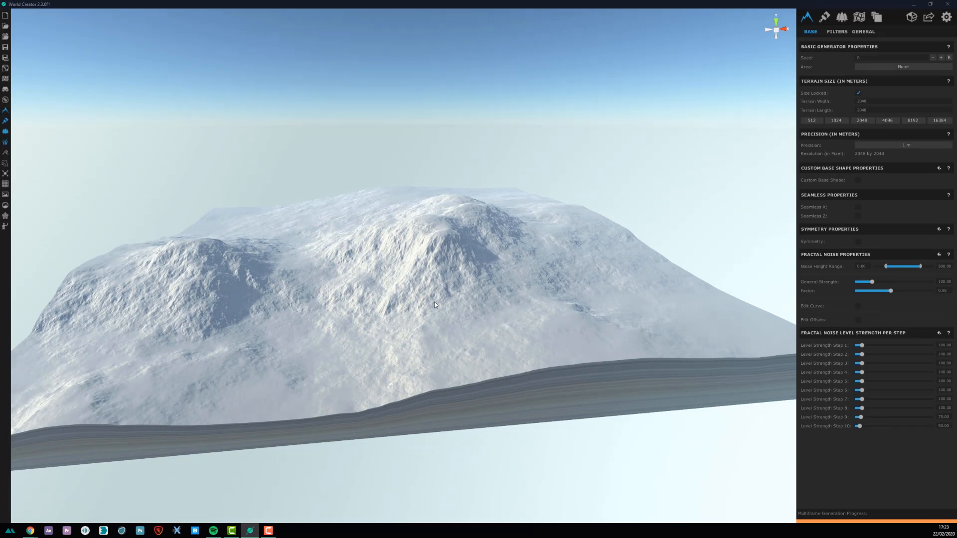
pyautogui.moveTo(434, 290); pyautogui.dragTo(428, 265, button='middle')
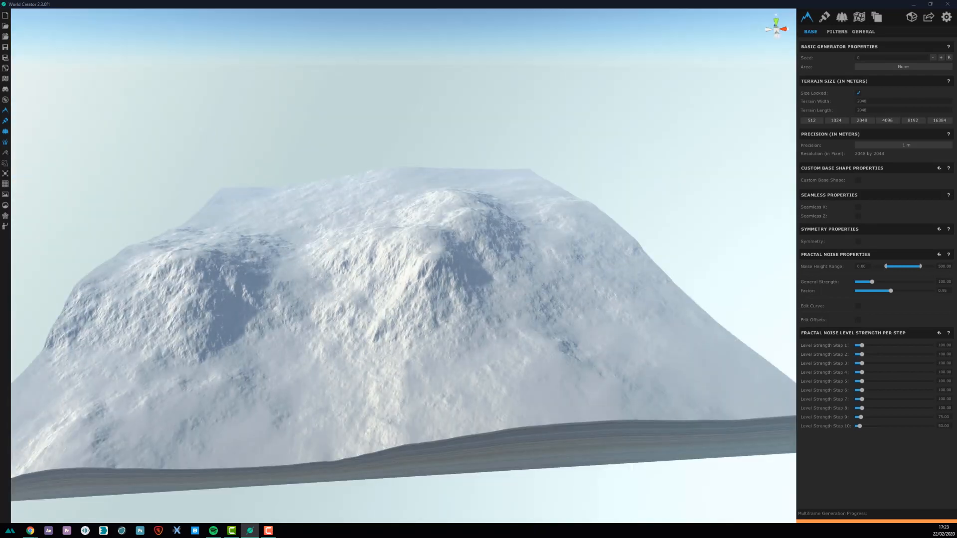
pyautogui.moveTo(363, 341); pyautogui.dragTo(366, 314, button='middle')
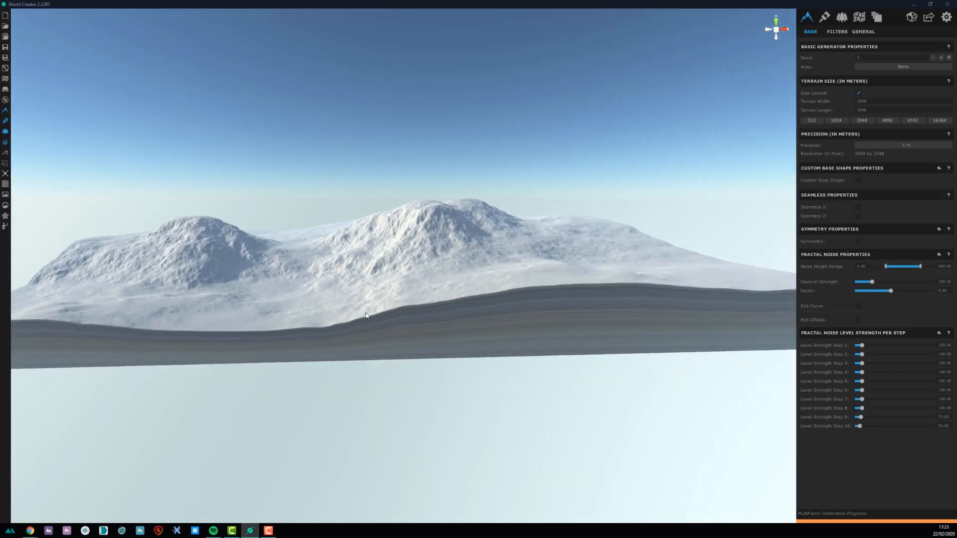
pyautogui.moveTo(442, 237); pyautogui.dragTo(499, 273, button='middle')
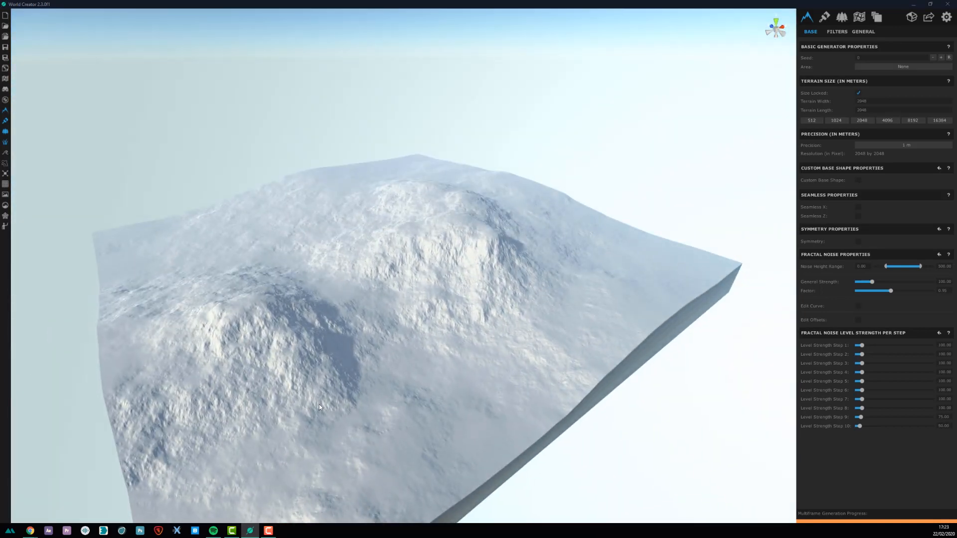
pyautogui.moveTo(436, 310); pyautogui.dragTo(251, 143, button='middle')
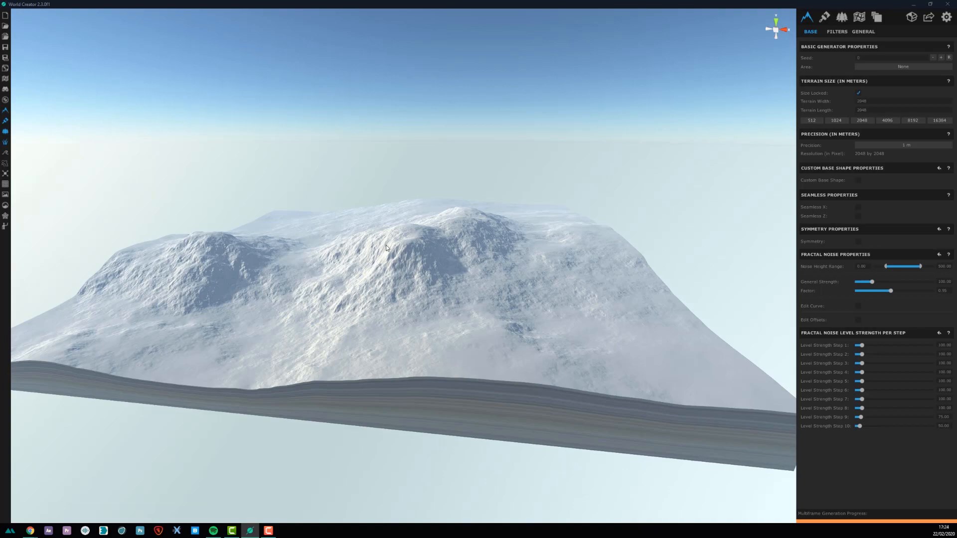
# Orbit around the terrain and zoom in and out to try the camera navigation
pyautogui.keyDown('alt'); pyautogui.moveTo(388, 243); pyautogui.dragTo(496, 226); pyautogui.keyUp('alt')
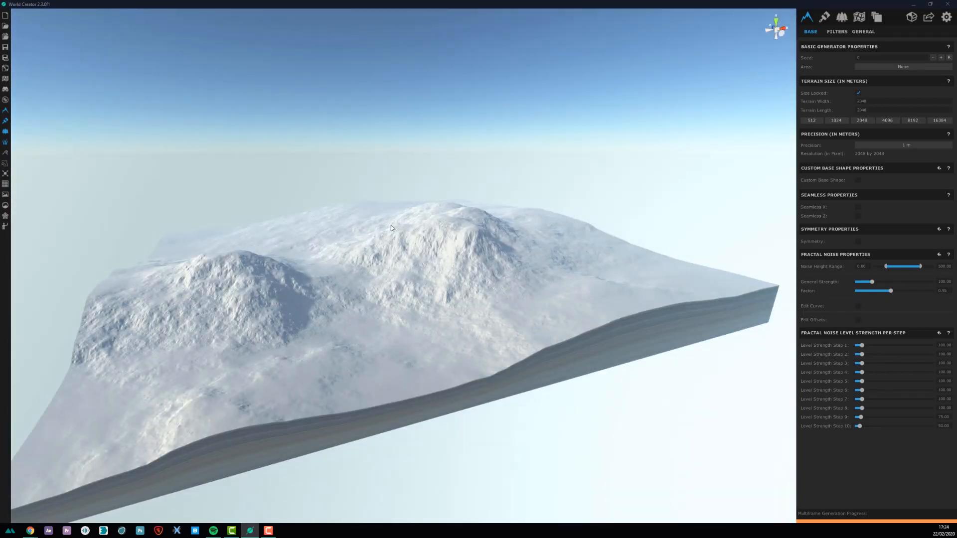
pyautogui.keyDown('alt'); pyautogui.moveTo(386, 235); pyautogui.dragTo(396, 143); pyautogui.keyUp('alt')
pyautogui.scroll(4, 348, 363)
pyautogui.scroll(-4, 349, 365)
pyautogui.scroll(5, 352, 366)
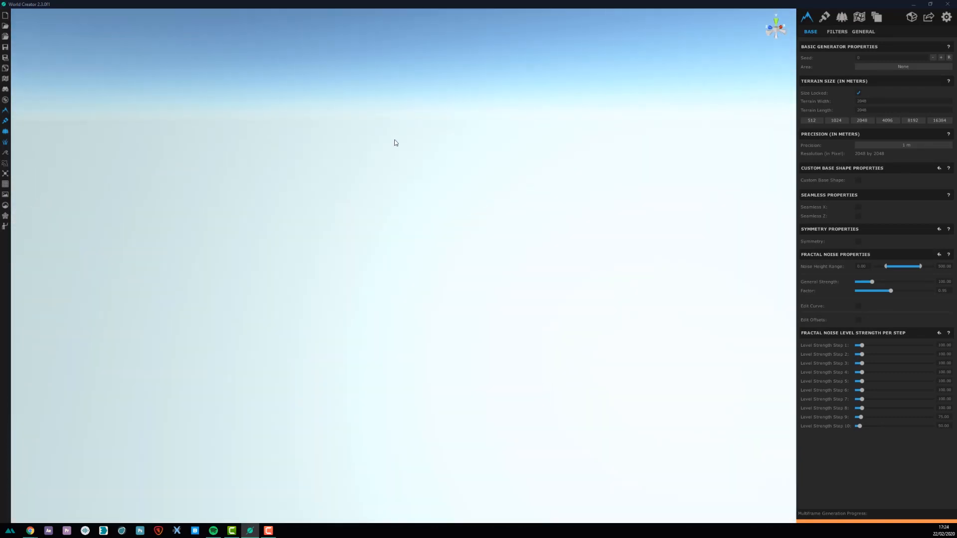
pyautogui.keyDown('alt'); pyautogui.moveTo(293, 178); pyautogui.dragTo(645, 194); pyautogui.keyUp('alt')
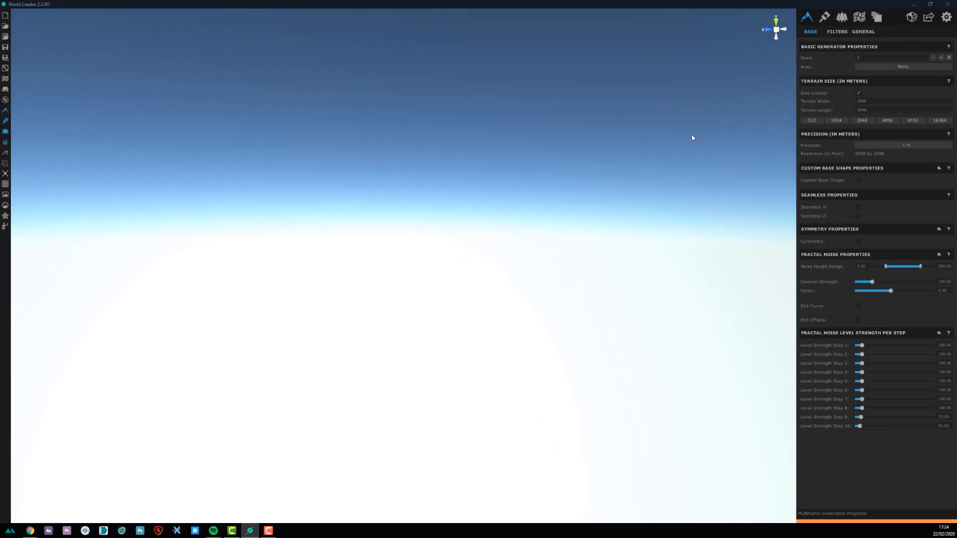
# Reframe the whole terrain in the view and inspect its two peaks up close from another side
pyautogui.press('f')
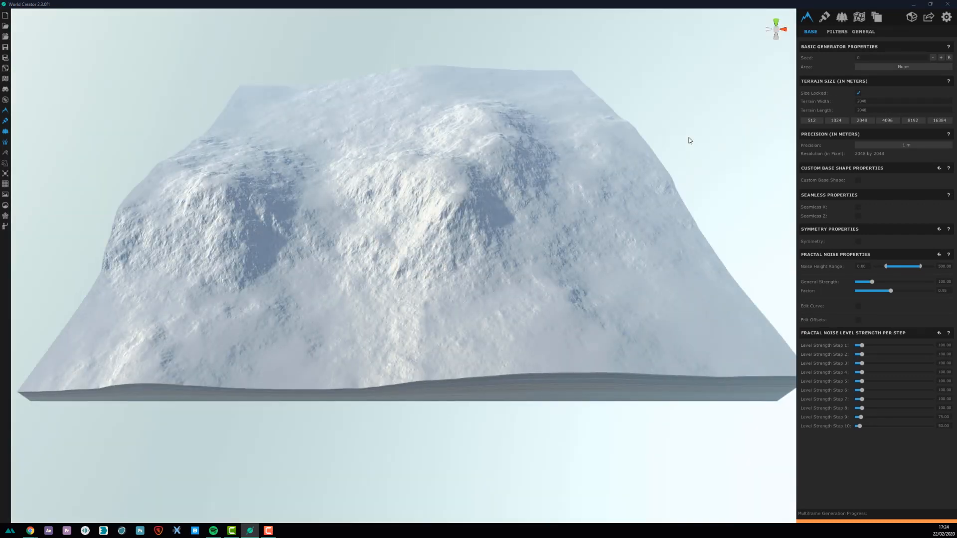
pyautogui.keyDown('alt'); pyautogui.moveTo(407, 190); pyautogui.dragTo(589, 166); pyautogui.keyUp('alt')
pyautogui.moveTo(457, 139); pyautogui.dragTo(444, 231, button='middle')
pyautogui.scroll(4, 444, 231)
pyautogui.keyDown('alt'); pyautogui.moveTo(444, 232); pyautogui.dragTo(403, 242); pyautogui.keyUp('alt')
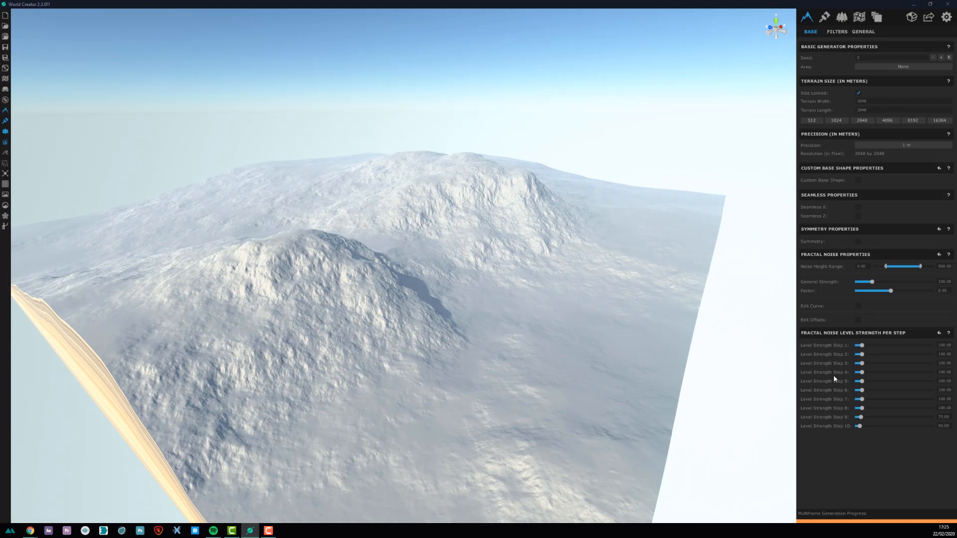
# Look through the texture, object and area settings and return to the base generator properties
pyautogui.click(824, 17)
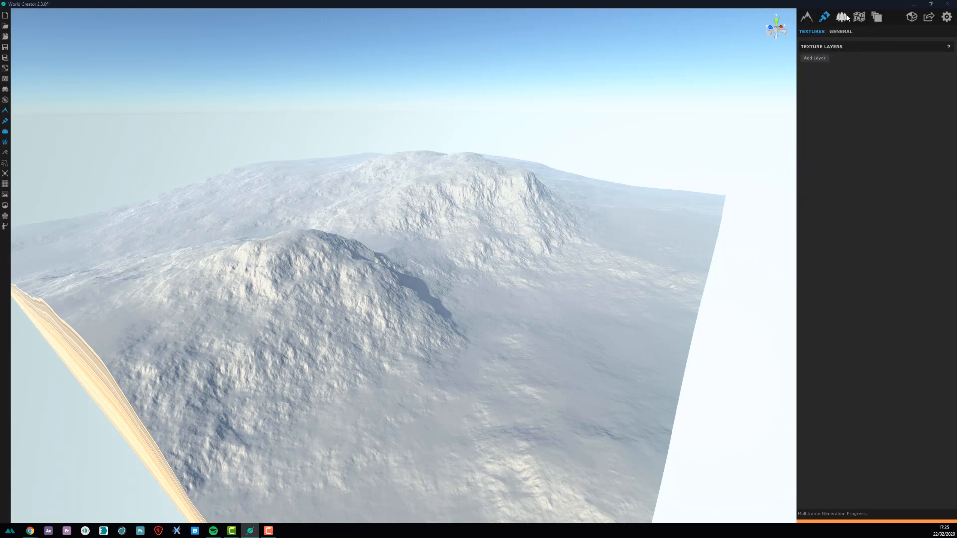
pyautogui.click(846, 18)
pyautogui.click(859, 17)
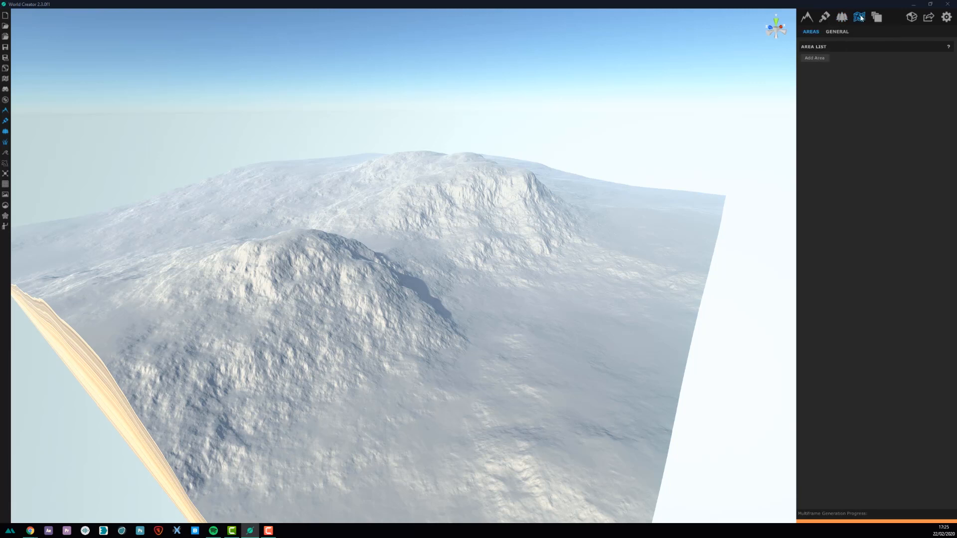
pyautogui.click(877, 17)
pyautogui.click(807, 18)
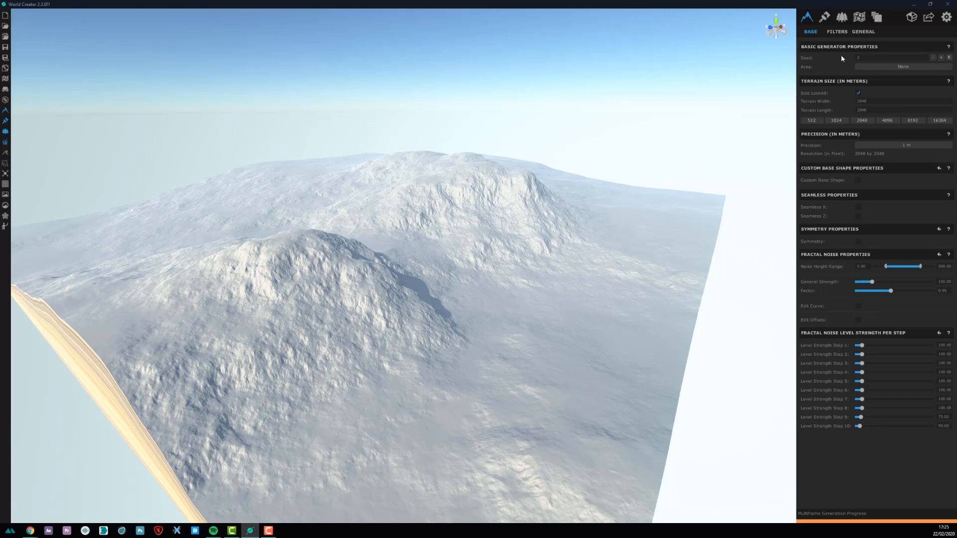
# Randomize the base generator seed twice, inspecting each generated terrain from different sides
pyautogui.click(949, 59)
pyautogui.moveTo(349, 194); pyautogui.dragTo(789, 244, button='middle')
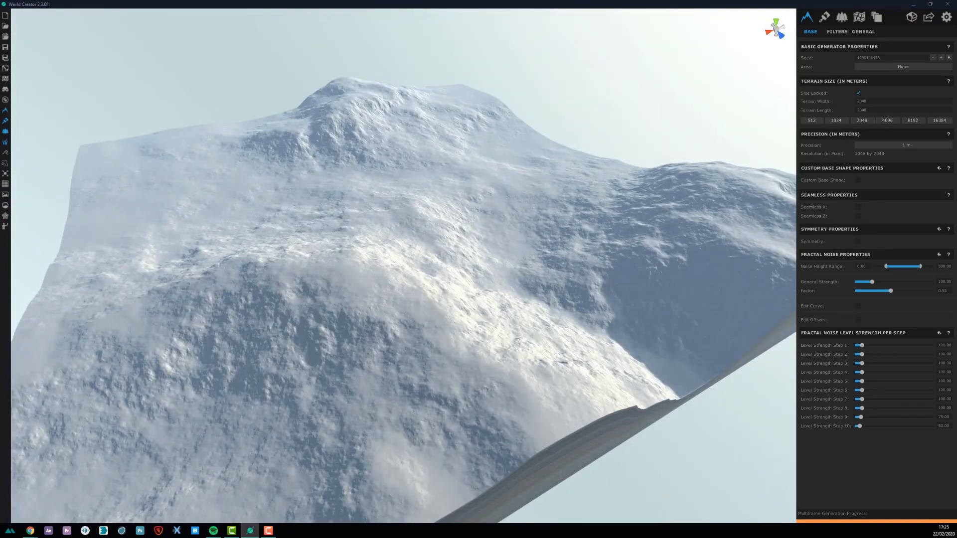
pyautogui.click(950, 57)
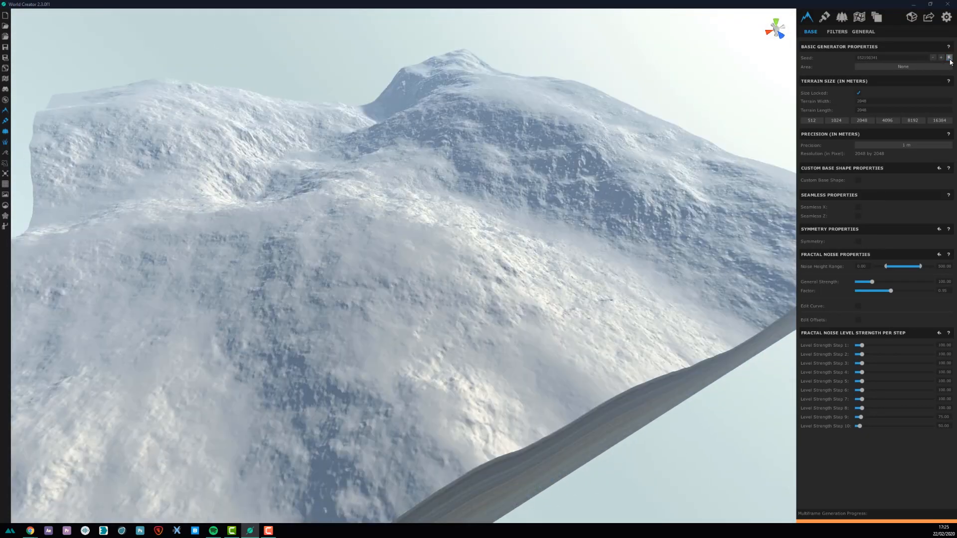
pyautogui.moveTo(514, 149); pyautogui.dragTo(795, 137, button='middle')
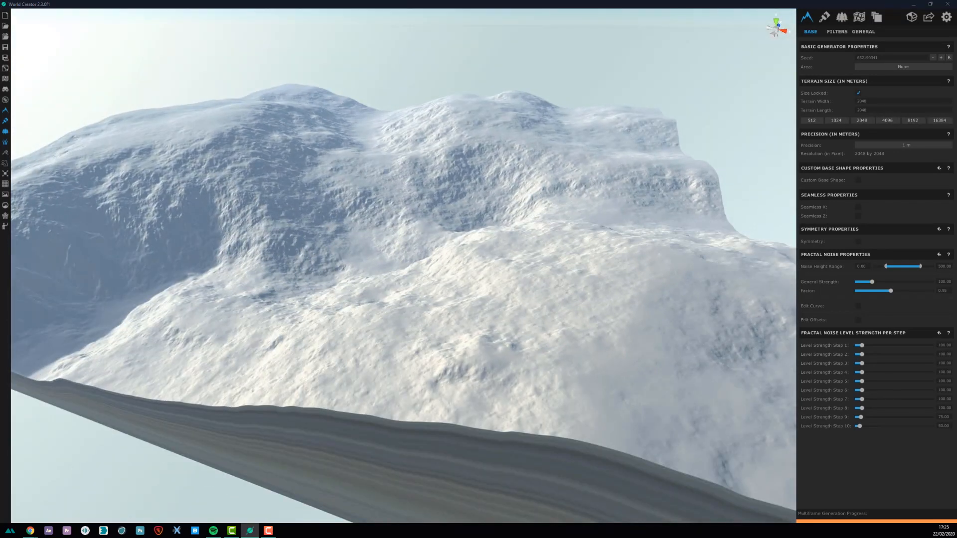
# Generate two more random terrains with the base generator seed and inspect the resulting landscape from another side
pyautogui.scroll(4, 588, 154)
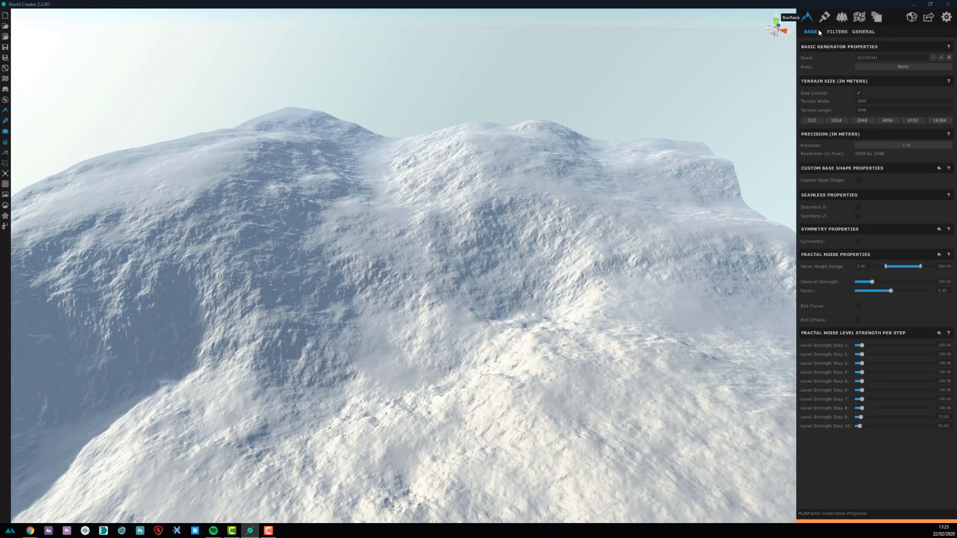
pyautogui.moveTo(238, 296); pyautogui.dragTo(531, 131, button='middle')
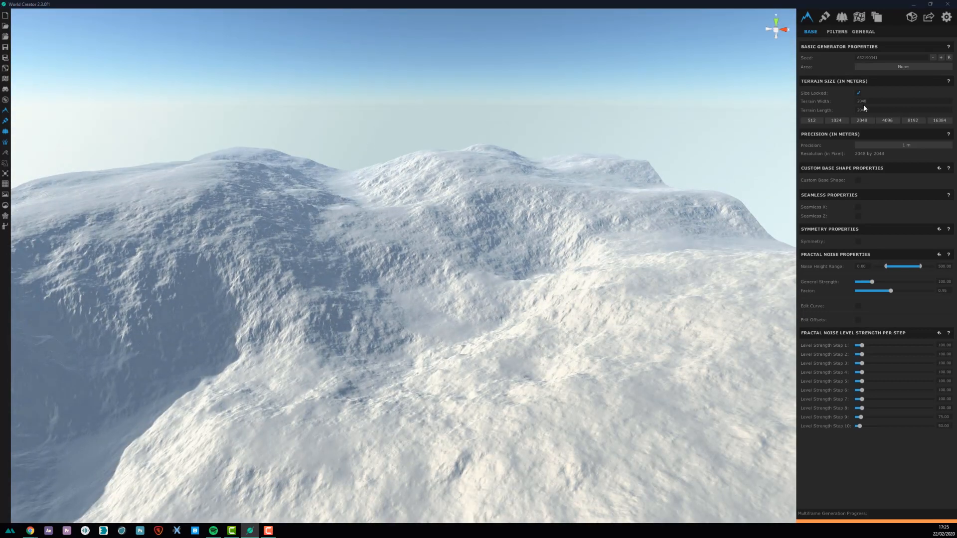
pyautogui.click(950, 58)
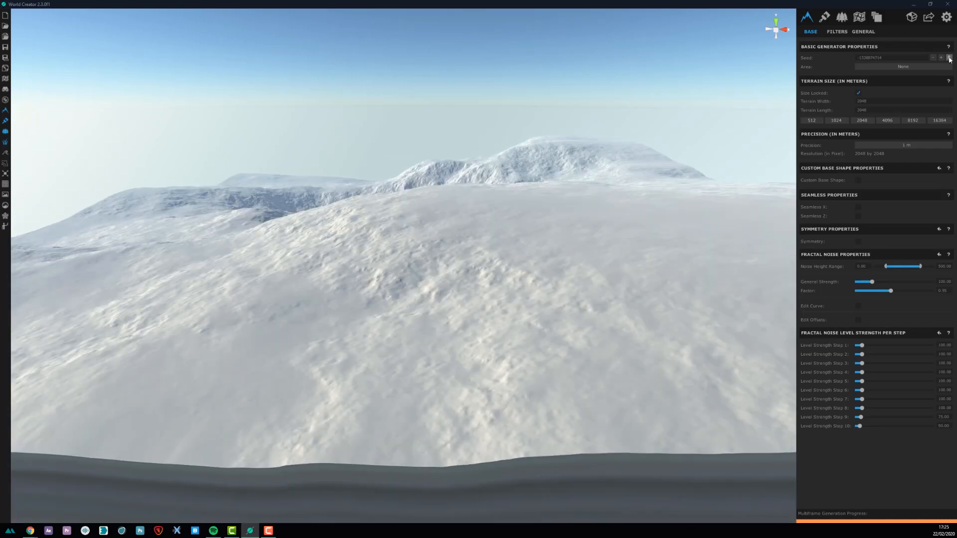
pyautogui.click(950, 57)
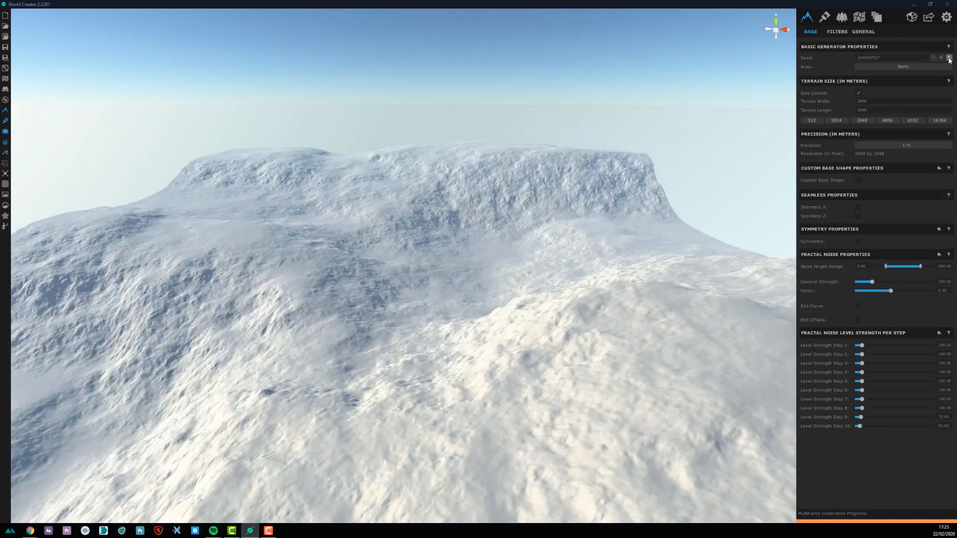
pyautogui.moveTo(513, 223); pyautogui.dragTo(448, 241, button='middle')
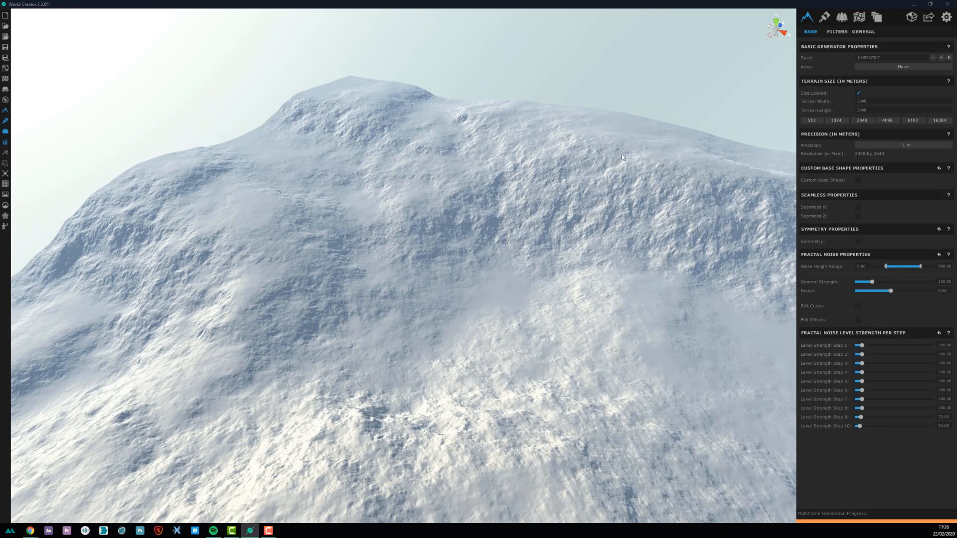
# Try a terrain size of 512 m, look at the small terrain, and switch the size back to 2048 m
pyautogui.scroll(-8, 622, 157)
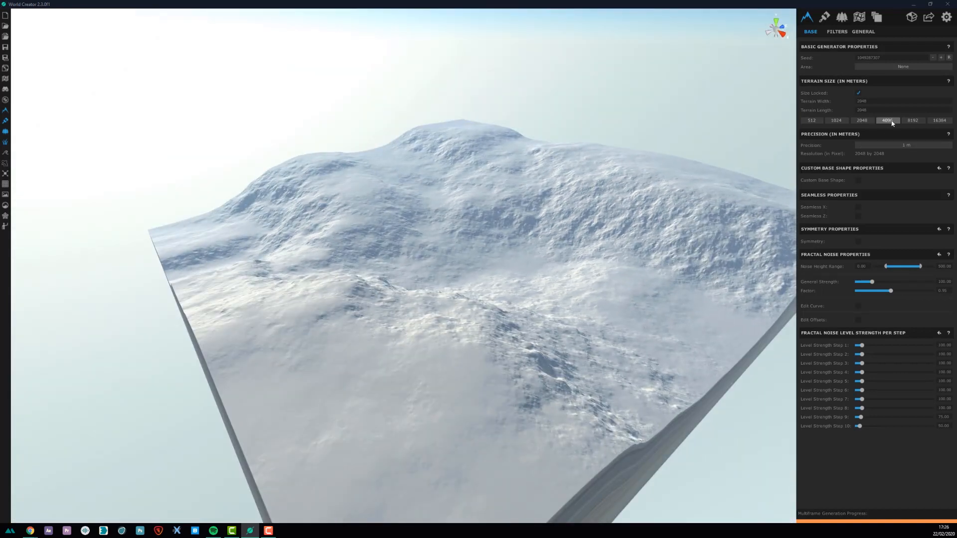
pyautogui.click(812, 121)
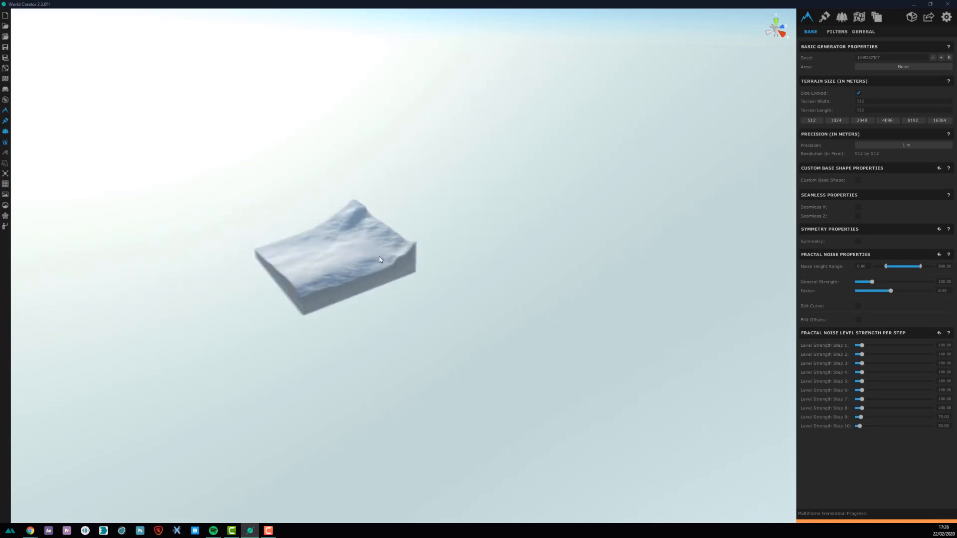
pyautogui.moveTo(379, 260); pyautogui.dragTo(396, 276)
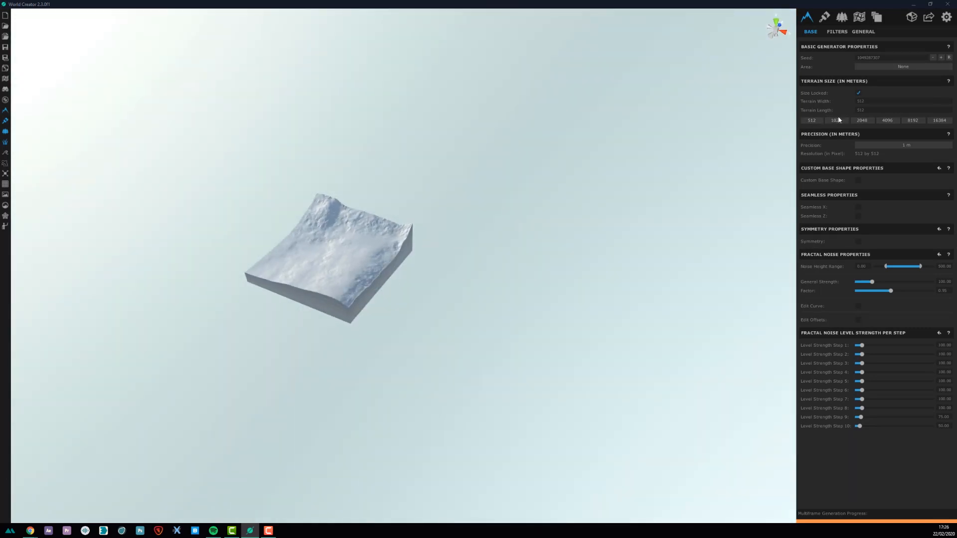
pyautogui.click(863, 121)
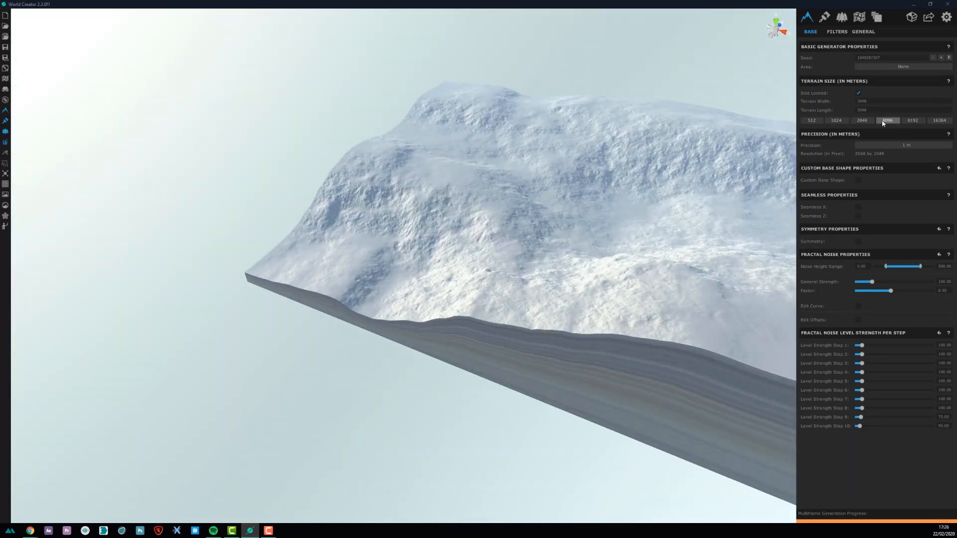
# Set the terrain size to 4096 m and inspect the enlarged terrain from a distance and up close
pyautogui.click(886, 121)
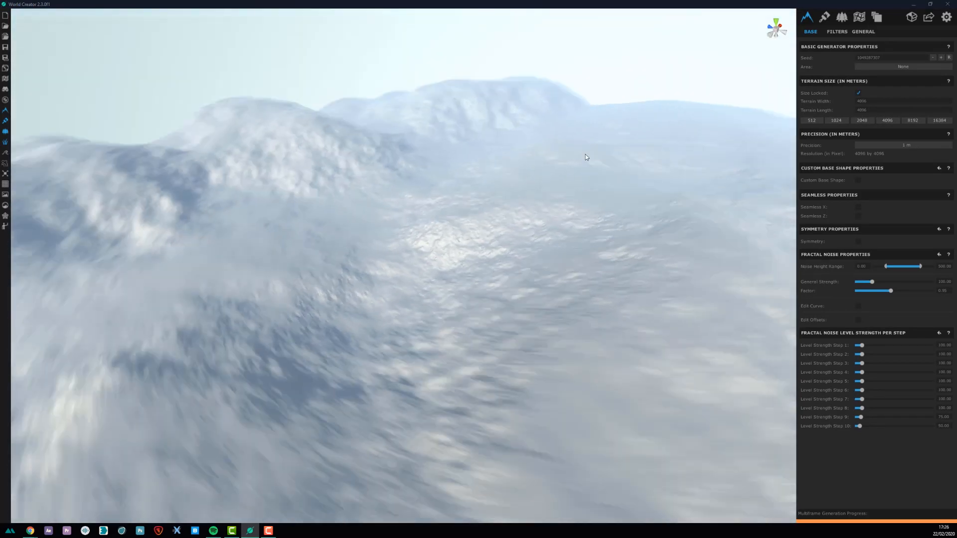
pyautogui.moveTo(586, 154); pyautogui.dragTo(656, 136, button='right')
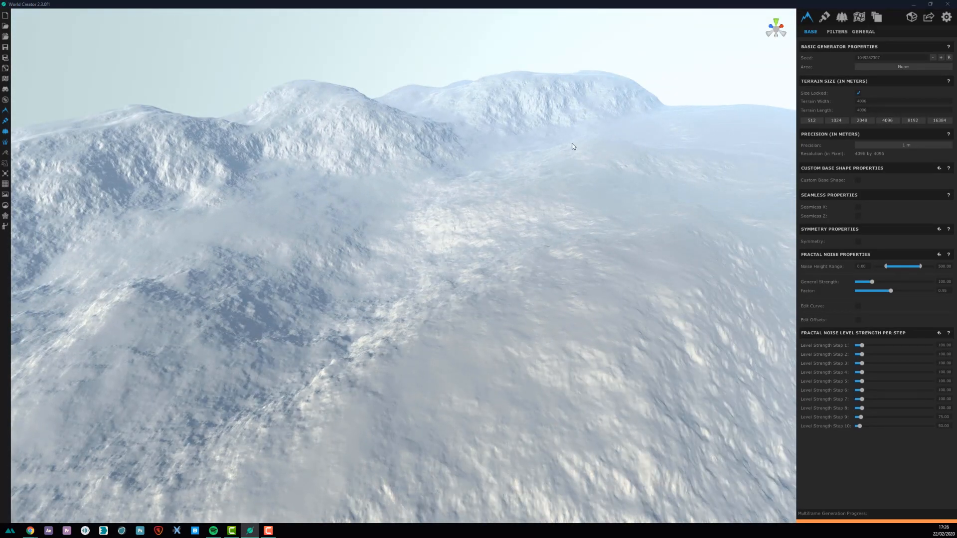
pyautogui.moveTo(572, 142); pyautogui.dragTo(815, 153, button='right')
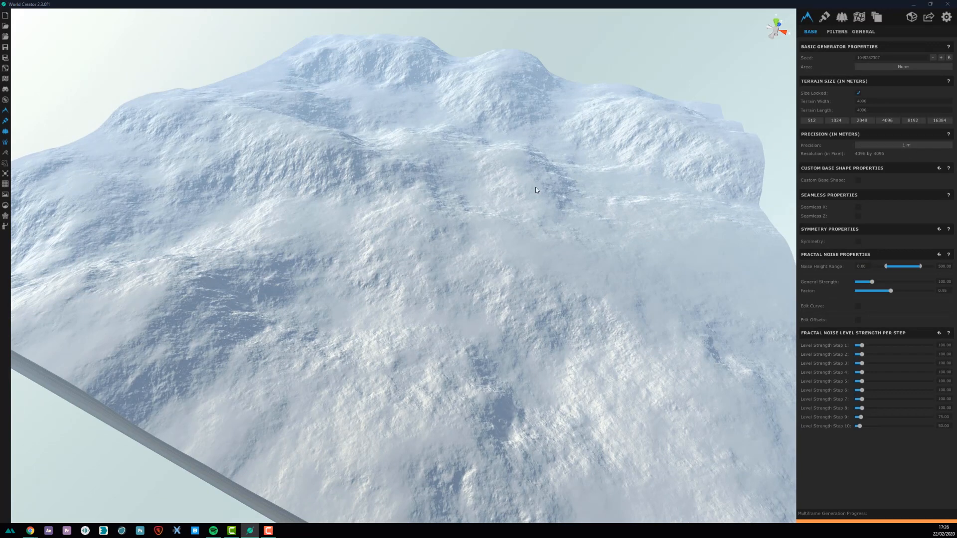
pyautogui.scroll(10, 449, 239)
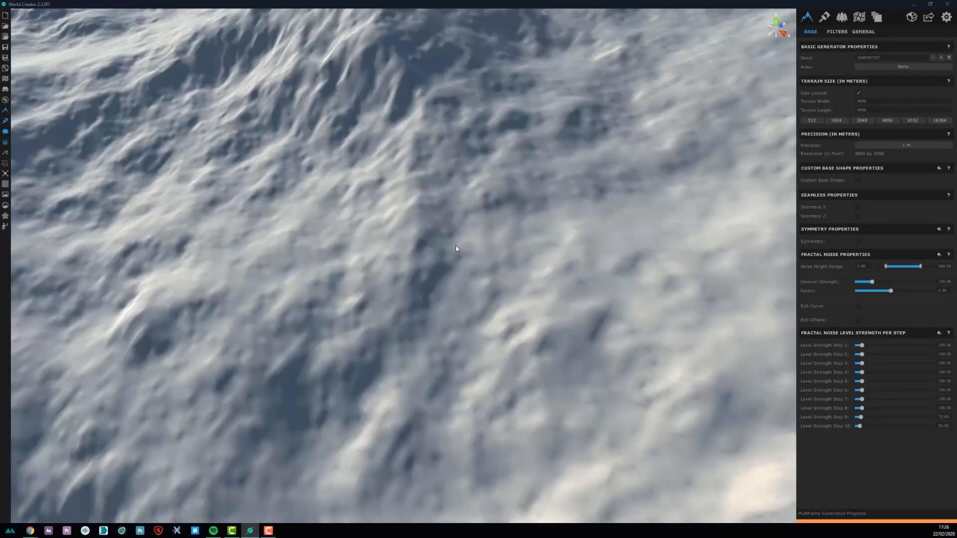
pyautogui.moveTo(456, 246); pyautogui.dragTo(452, 235, button='right')
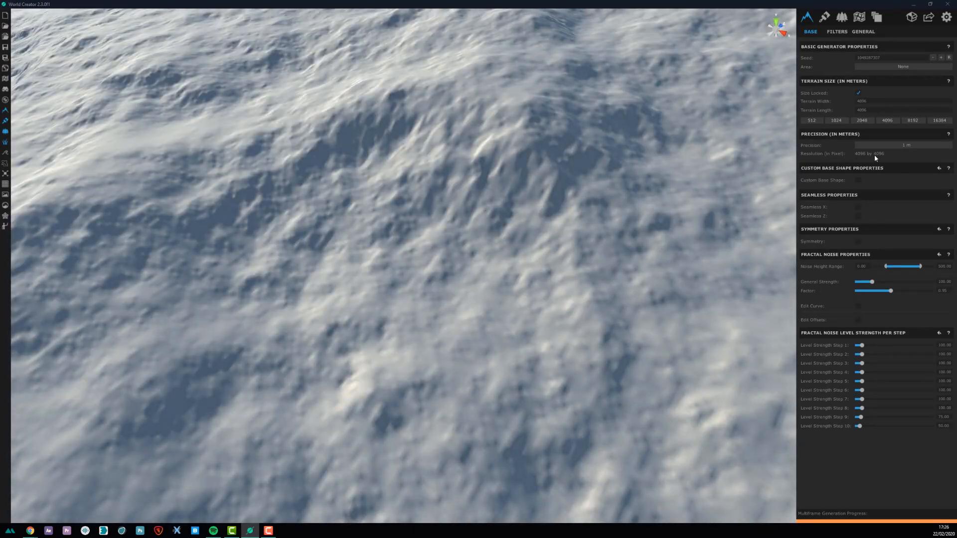
pyautogui.scroll(-10, 465, 157)
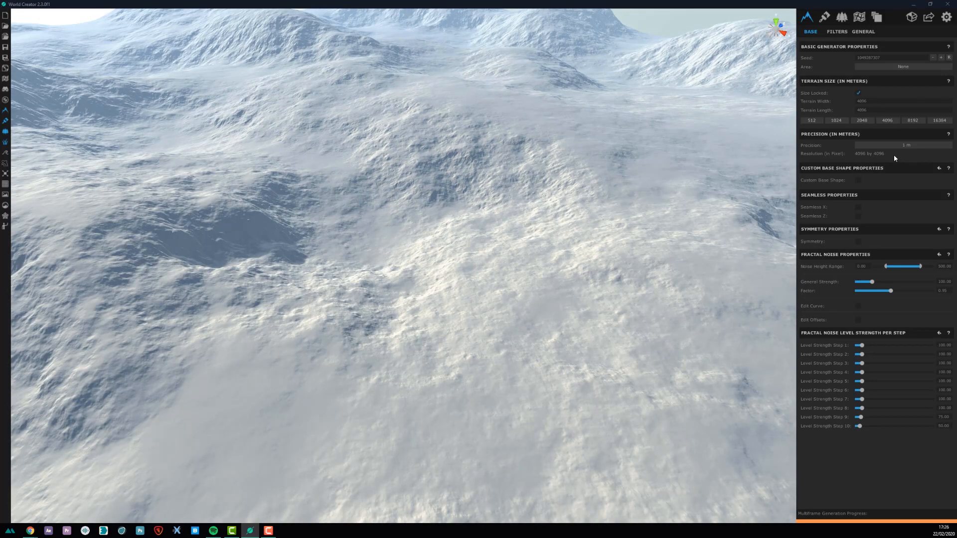
# Try a coarse terrain precision of 128 m and view the smoothed surface
pyautogui.click(906, 146)
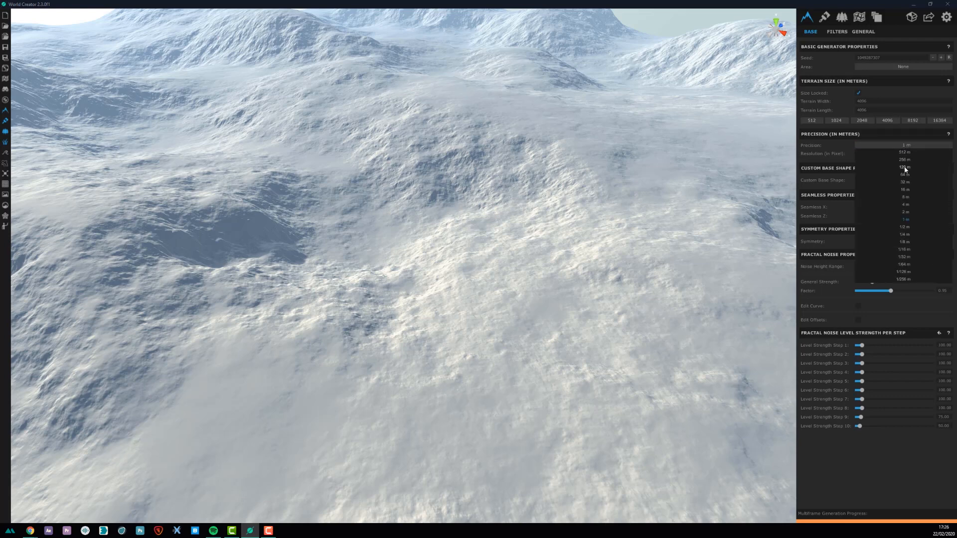
pyautogui.click(906, 168)
pyautogui.scroll(-5, 458, 146)
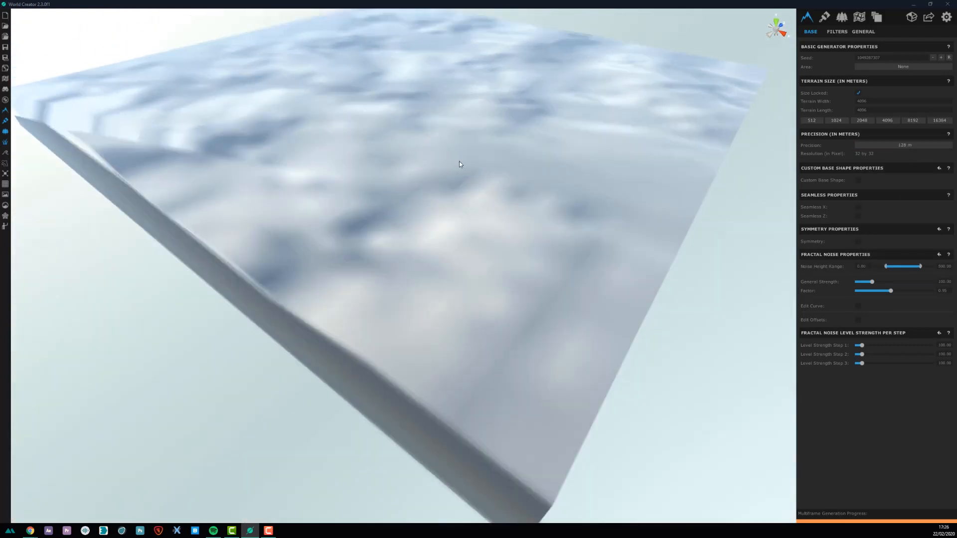
pyautogui.keyDown('alt'); pyautogui.moveTo(459, 161); pyautogui.dragTo(576, 172); pyautogui.keyUp('alt')
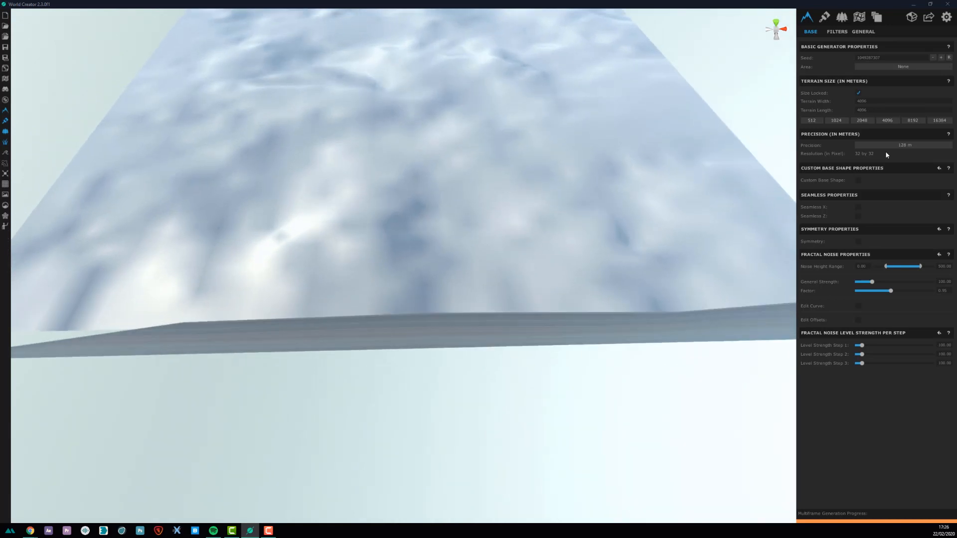
# Try a finer terrain precision of 1/2 m and inspect the surface detail up close
pyautogui.click(887, 145)
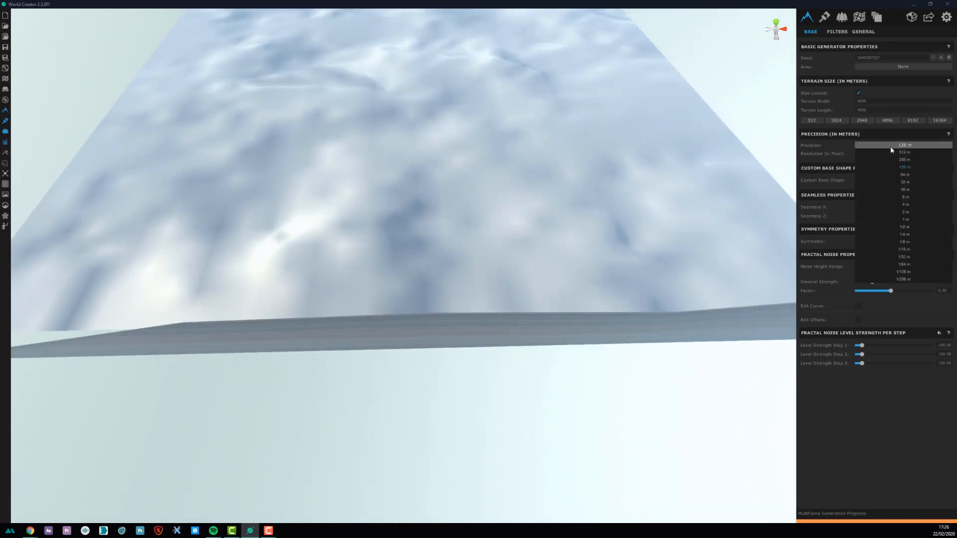
pyautogui.click(903, 227)
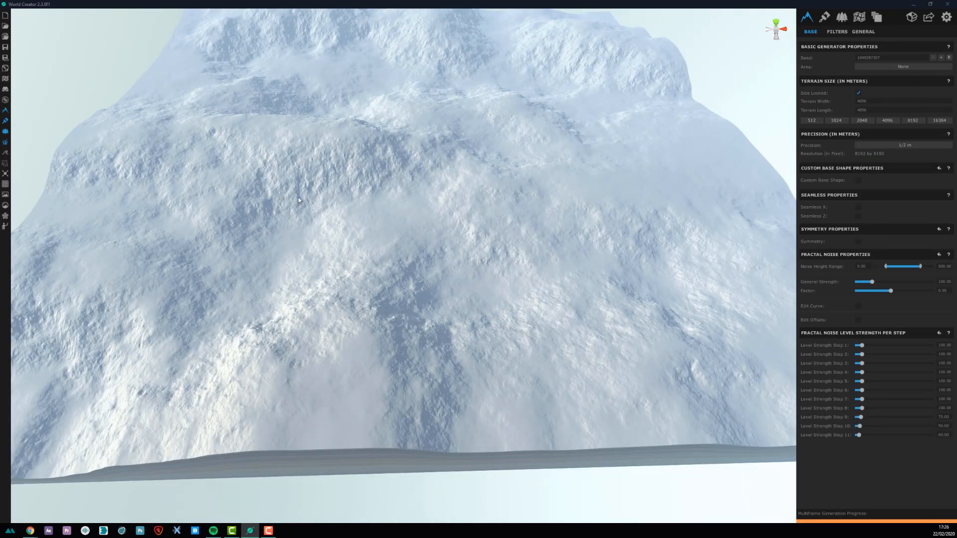
pyautogui.scroll(10, 299, 199)
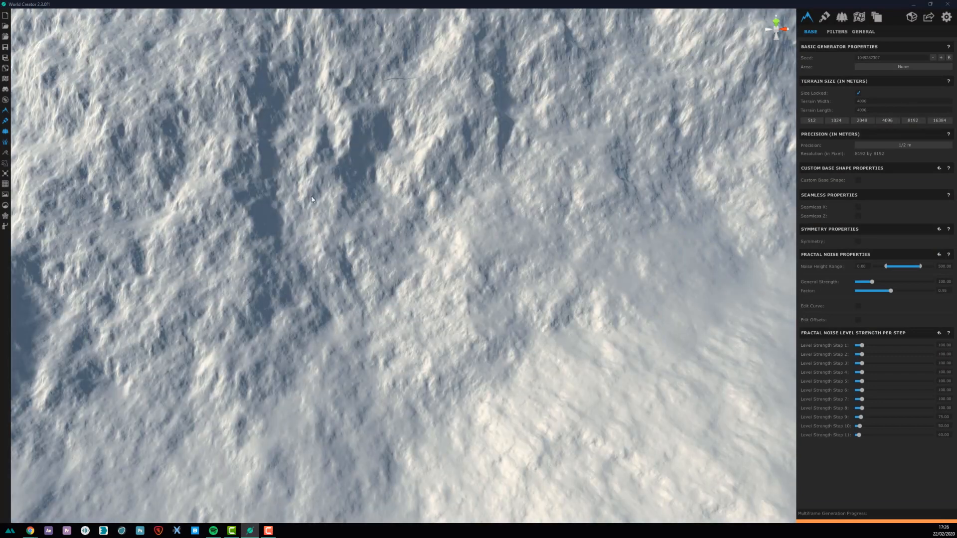
pyautogui.keyDown('alt'); pyautogui.moveTo(312, 198); pyautogui.dragTo(359, 182); pyautogui.keyUp('alt')
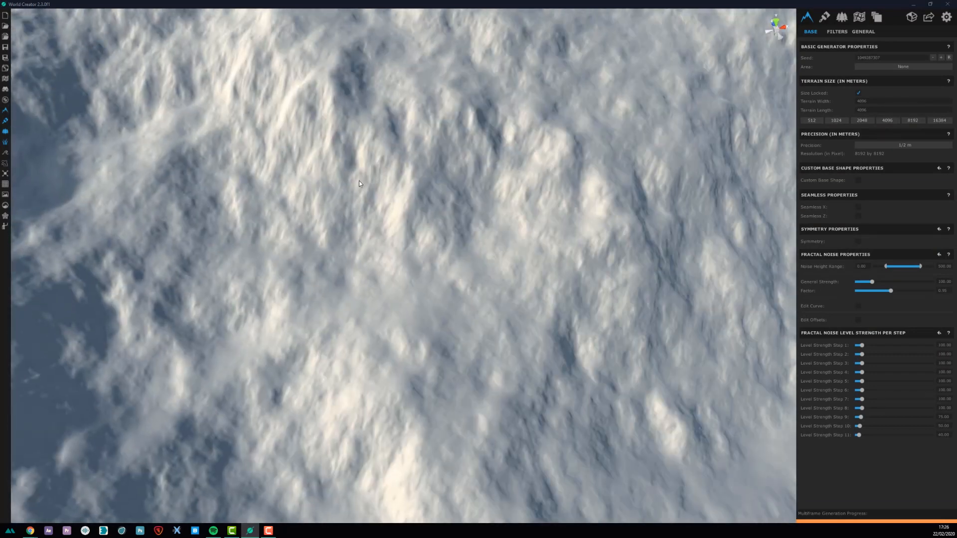
pyautogui.scroll(-10, 372, 152)
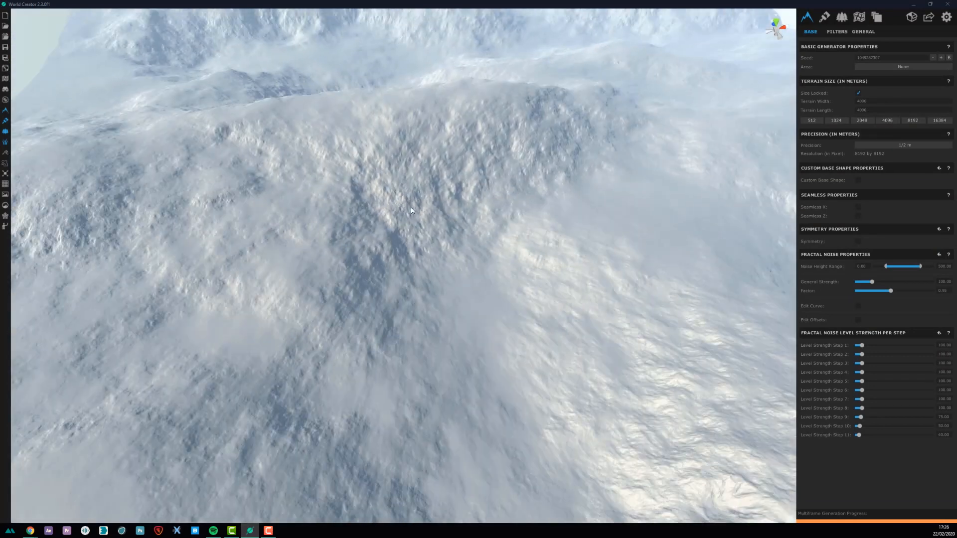
pyautogui.keyDown('alt'); pyautogui.moveTo(410, 207); pyautogui.dragTo(617, 210); pyautogui.keyUp('alt')
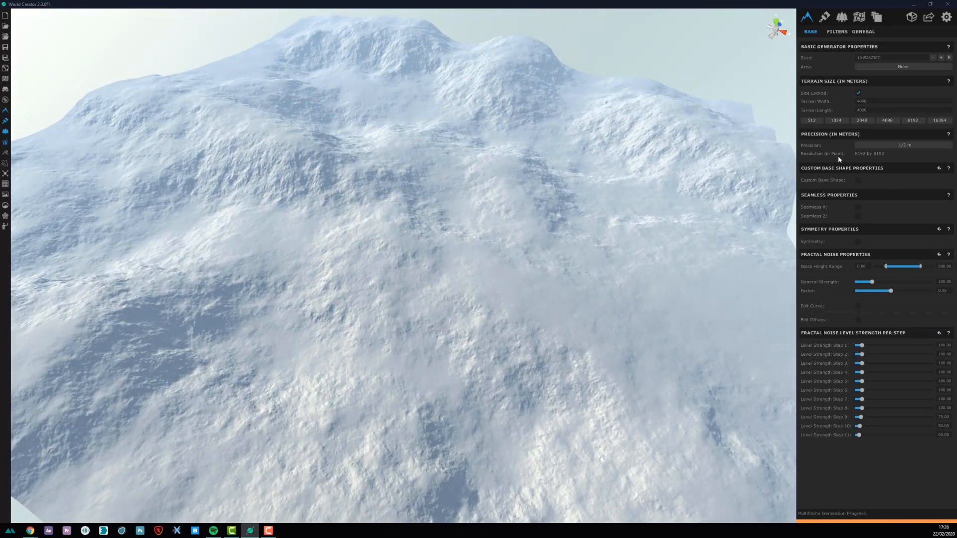
# Set the terrain precision back to 1 m and view the terrain from several angles
pyautogui.click(880, 146)
pyautogui.click(896, 220)
pyautogui.scroll(-3, 383, 223)
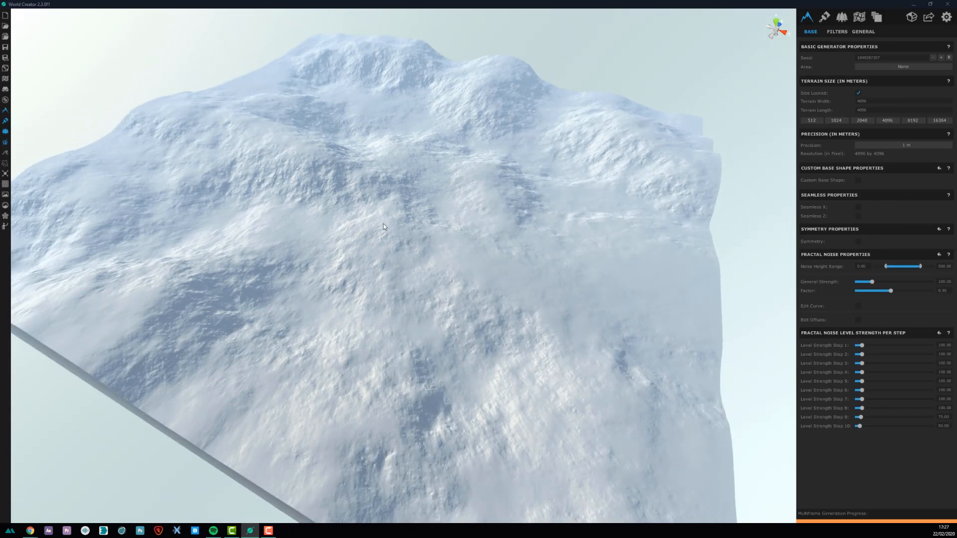
pyautogui.moveTo(384, 223)
pyautogui.keyDown('alt'); pyautogui.mouseDown()
pyautogui.moveTo(457, 200)
pyautogui.moveTo(368, 221)
pyautogui.mouseUp(); pyautogui.keyUp('alt')
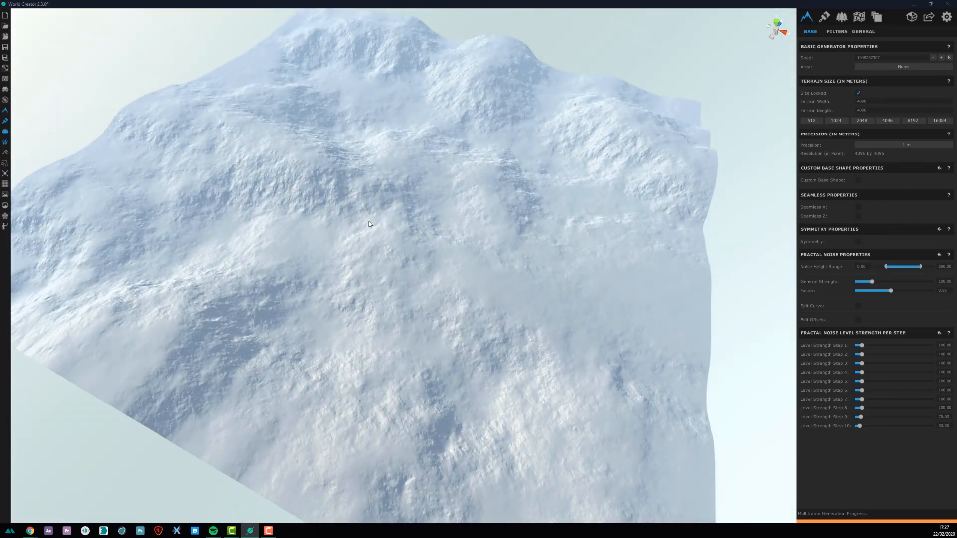
pyautogui.keyDown('alt'); pyautogui.moveTo(360, 205); pyautogui.dragTo(584, 186); pyautogui.keyUp('alt')
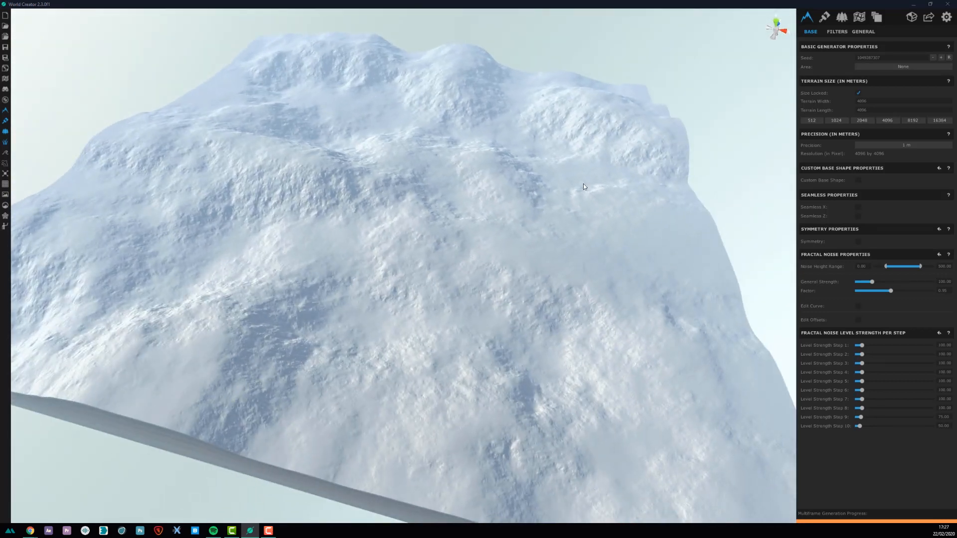
# Switch the terrain precision to 1/2 m once more and return it to 1 m
pyautogui.click(906, 146)
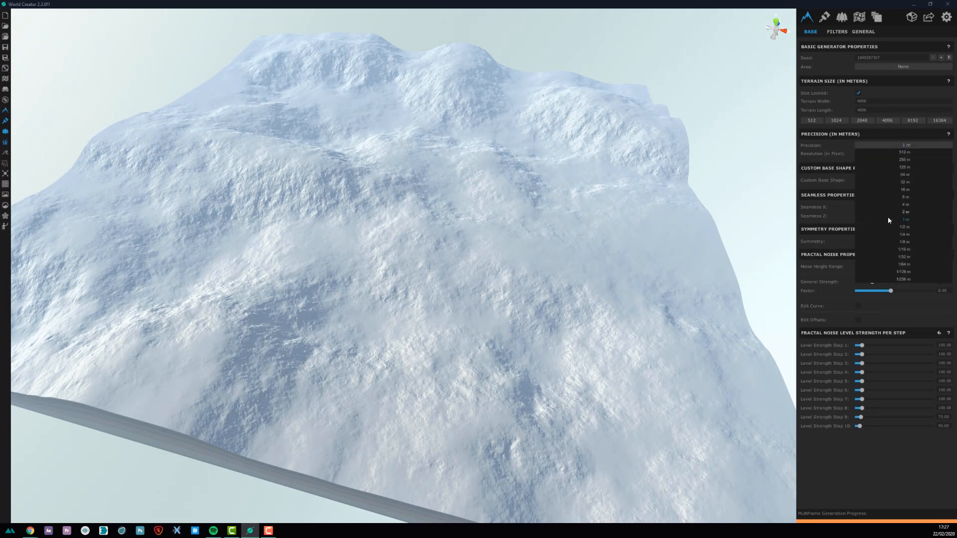
pyautogui.click(906, 227)
pyautogui.click(894, 146)
pyautogui.click(906, 219)
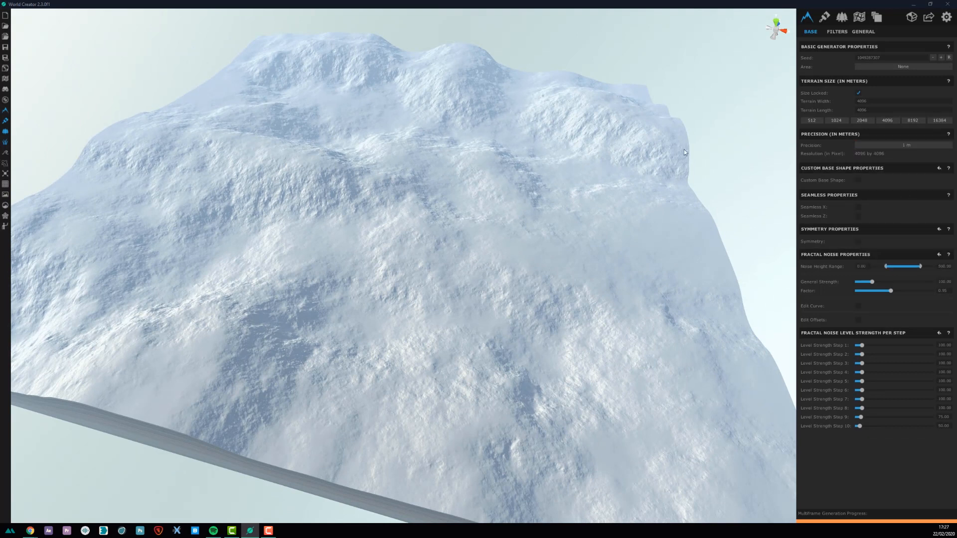
# Enable the custom base shape and edit it by raising three control points near the terrain's middle into steep peaks
pyautogui.click(858, 181)
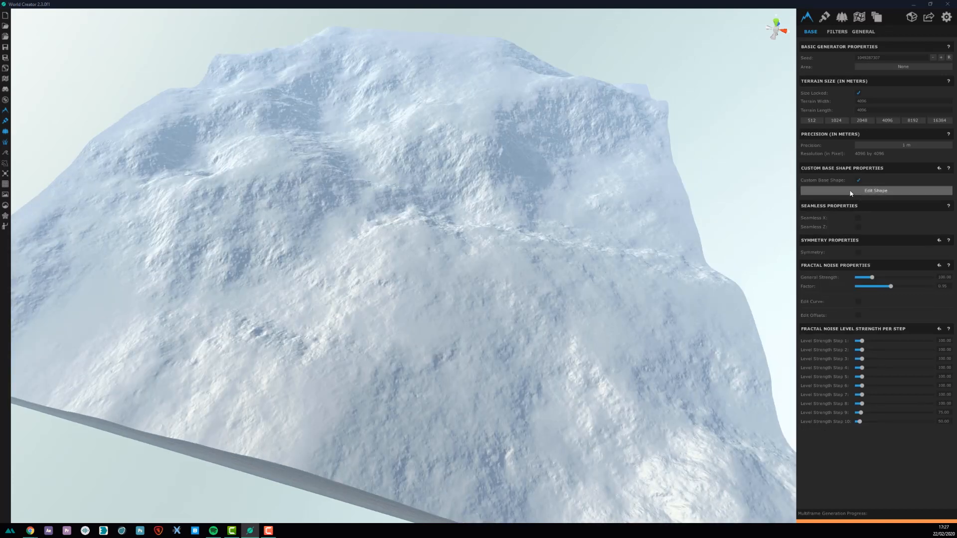
pyautogui.click(866, 191)
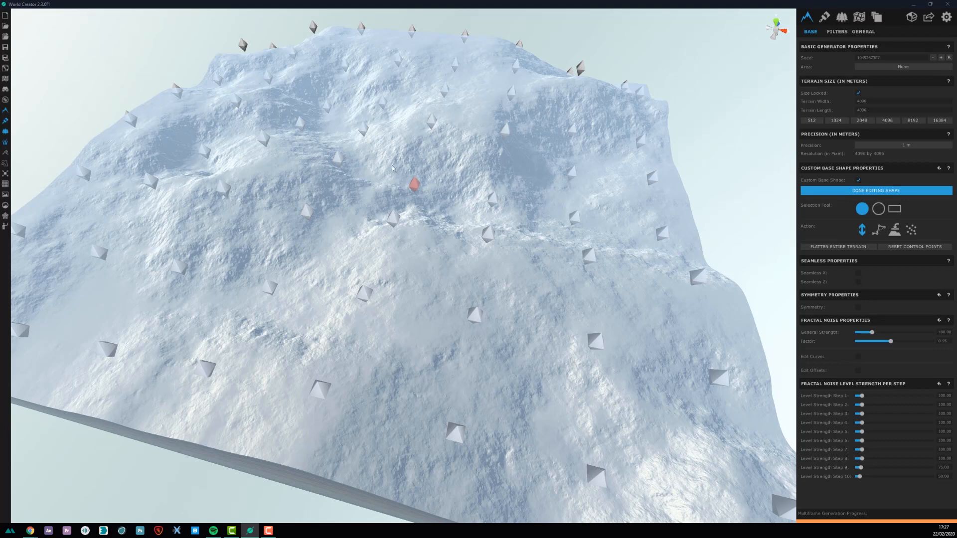
pyautogui.scroll(3, 389, 165)
pyautogui.moveTo(387, 164); pyautogui.dragTo(385, 175, button='right')
pyautogui.moveTo(385, 175); pyautogui.dragTo(390, 113)
pyautogui.moveTo(266, 179); pyautogui.dragTo(316, 131)
pyautogui.moveTo(517, 164); pyautogui.dragTo(515, 143)
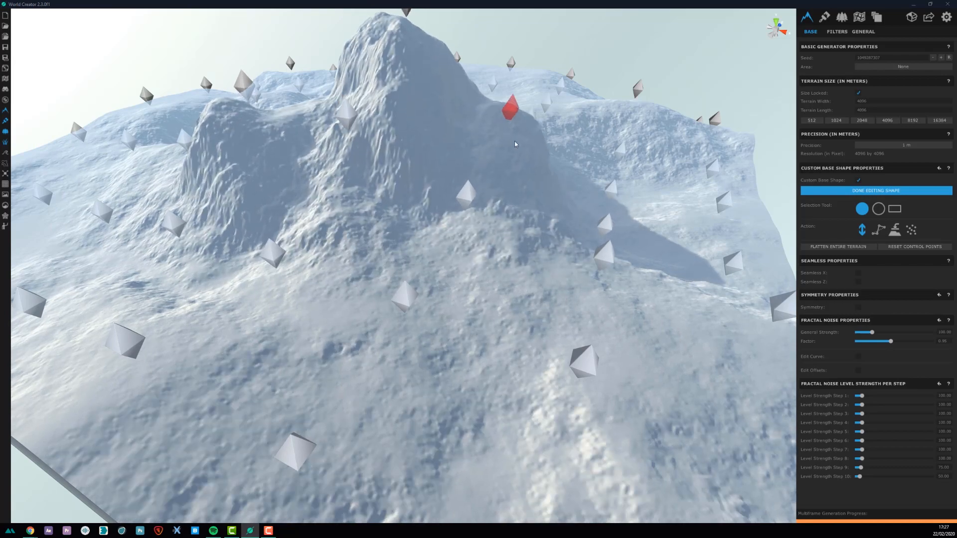
# Raise further control points beside the new peaks to build a range of tall, steep cliffs
pyautogui.moveTo(515, 142); pyautogui.dragTo(370, 134, button='right')
pyautogui.moveTo(371, 131); pyautogui.dragTo(373, 90)
pyautogui.moveTo(450, 111); pyautogui.dragTo(452, 91)
pyautogui.moveTo(344, 226); pyautogui.dragTo(341, 163)
pyautogui.moveTo(341, 163); pyautogui.dragTo(279, 199, button='right')
pyautogui.moveTo(238, 214); pyautogui.dragTo(234, 186)
pyautogui.moveTo(198, 258); pyautogui.dragTo(200, 212)
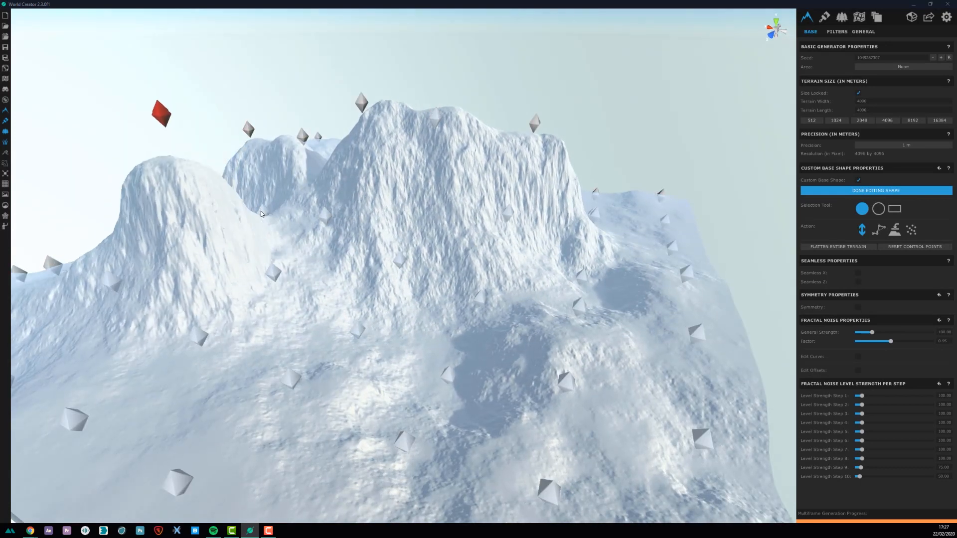
pyautogui.moveTo(295, 222)
pyautogui.mouseDown()
pyautogui.moveTo(289, 186)
pyautogui.moveTo(258, 181)
pyautogui.moveTo(265, 124)
pyautogui.mouseUp()
# Lower three control points at the foot of the cliffs to carve deep hollows into the terrain
pyautogui.moveTo(594, 312); pyautogui.dragTo(603, 348)
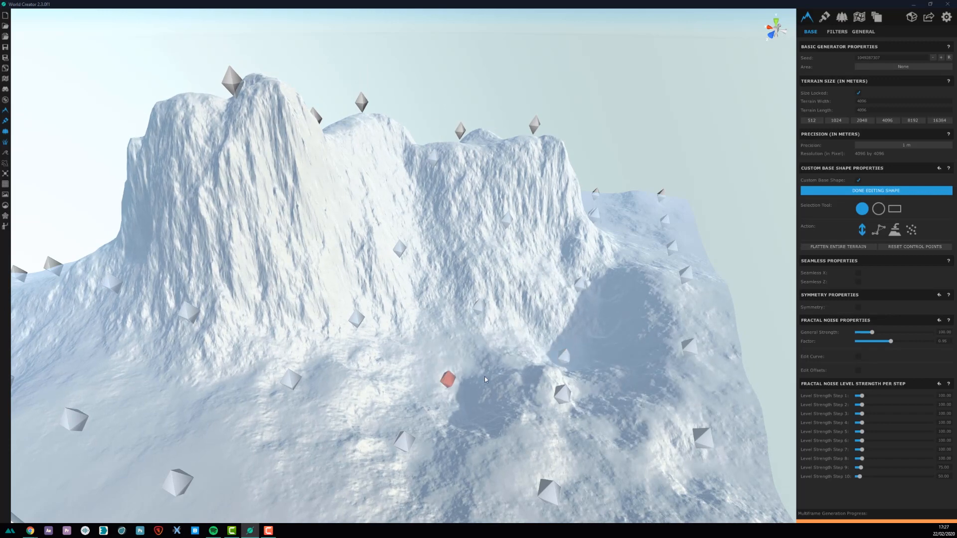
pyautogui.moveTo(481, 369); pyautogui.dragTo(477, 395)
pyautogui.moveTo(539, 330); pyautogui.dragTo(525, 369)
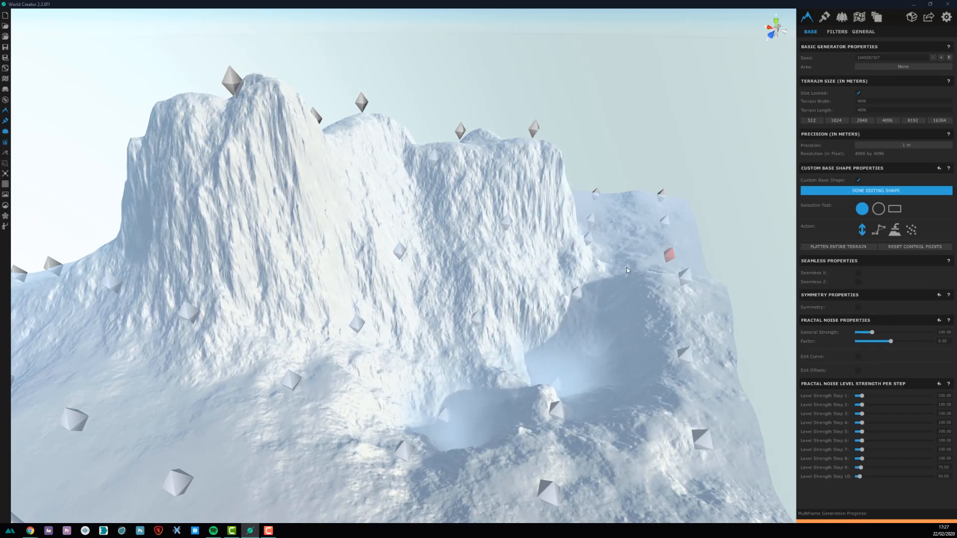
# Adjust the heights of several more control points around the cliffs, including ones on the ridge and the cliff face
pyautogui.moveTo(626, 268); pyautogui.dragTo(570, 248, button='right')
pyautogui.moveTo(90, 314); pyautogui.dragTo(107, 369)
pyautogui.moveTo(232, 317); pyautogui.dragTo(238, 370)
pyautogui.moveTo(131, 254); pyautogui.dragTo(130, 274)
pyautogui.moveTo(418, 196); pyautogui.dragTo(415, 177)
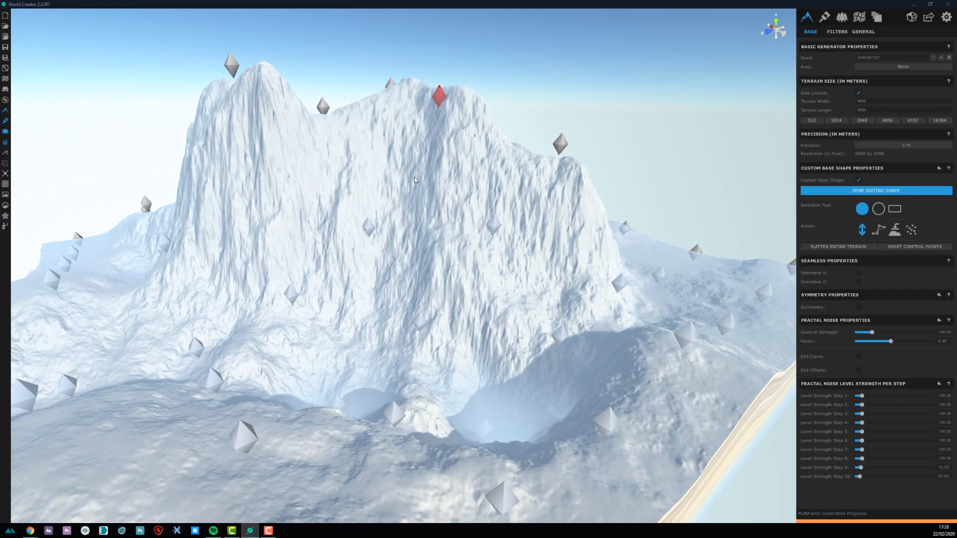
pyautogui.moveTo(364, 251); pyautogui.dragTo(364, 236)
# Adjust the heights of a few control points on the lower slopes and at the range's side, and finish editing the base shape
pyautogui.moveTo(367, 239)
pyautogui.mouseDown(button='right')
pyautogui.moveTo(255, 248)
pyautogui.moveTo(390, 235)
pyautogui.mouseUp(button='right')
pyautogui.moveTo(149, 409); pyautogui.dragTo(163, 448)
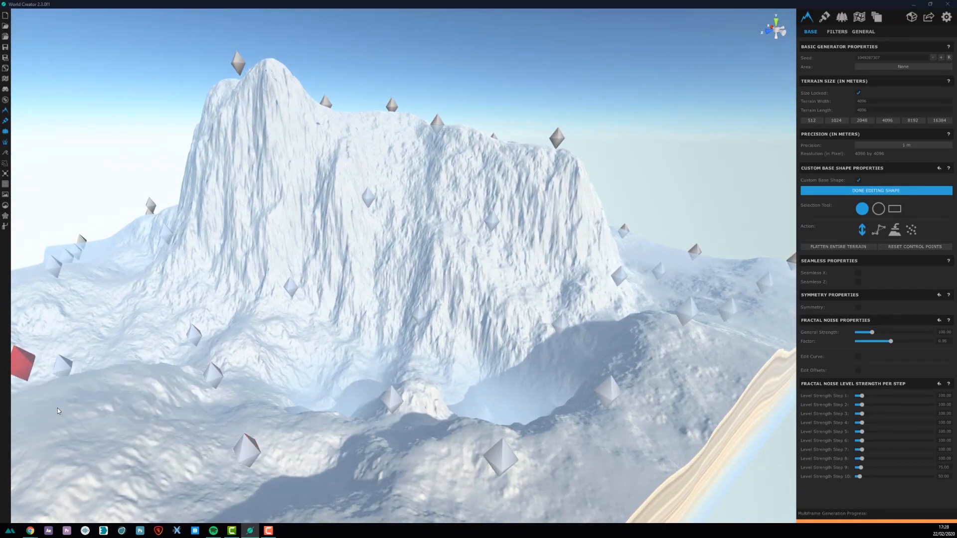
pyautogui.moveTo(60, 413); pyautogui.dragTo(62, 446)
pyautogui.moveTo(185, 347); pyautogui.dragTo(254, 337, button='right')
pyautogui.moveTo(160, 238)
pyautogui.mouseDown()
pyautogui.moveTo(118, 280)
pyautogui.moveTo(151, 204)
pyautogui.mouseUp()
pyautogui.moveTo(433, 275); pyautogui.dragTo(518, 274, button='right')
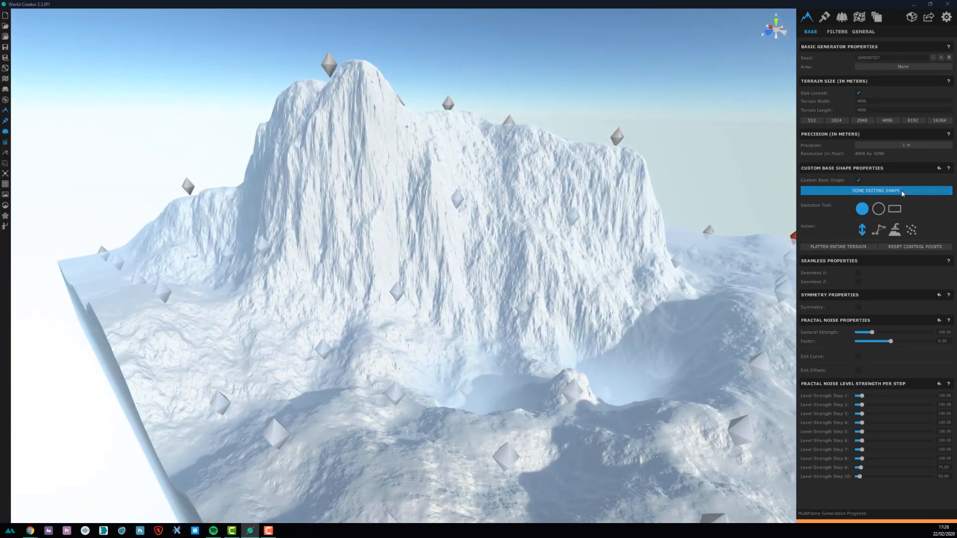
pyautogui.click(884, 194)
# Enable Seamless X and Seamless Z for the terrain
pyautogui.moveTo(474, 206); pyautogui.dragTo(422, 232, button='right')
pyautogui.scroll(3, 422, 232)
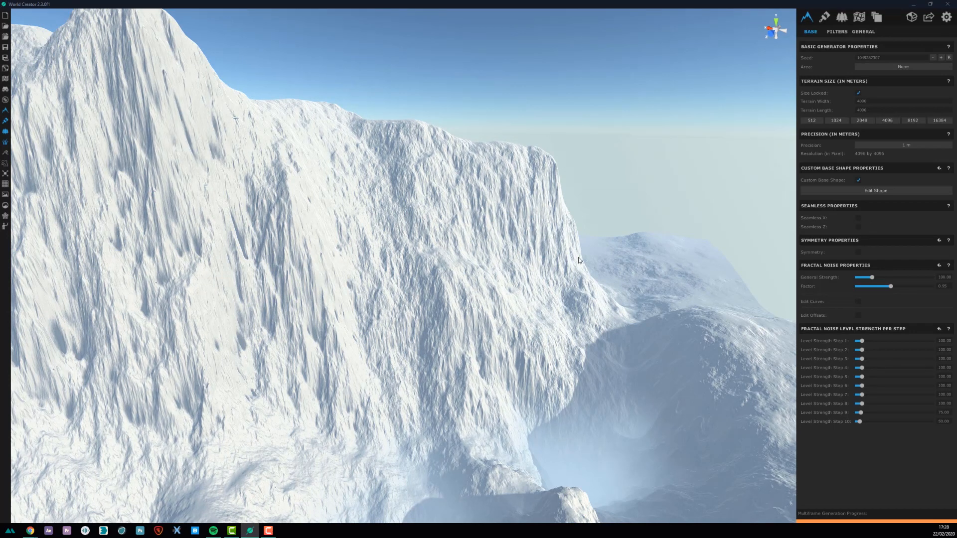
pyautogui.scroll(-5, 579, 260)
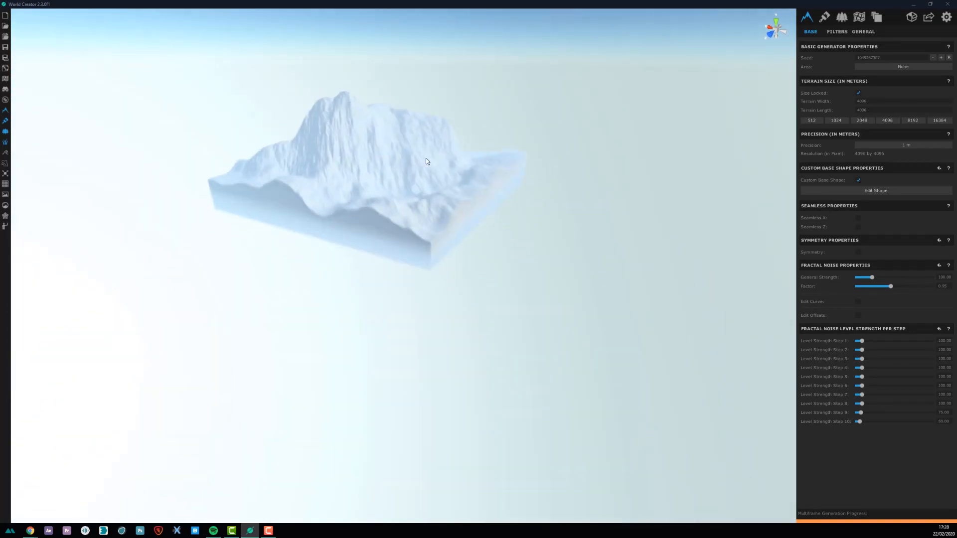
pyautogui.scroll(2, 427, 160)
pyautogui.moveTo(426, 159); pyautogui.dragTo(461, 347, button='right')
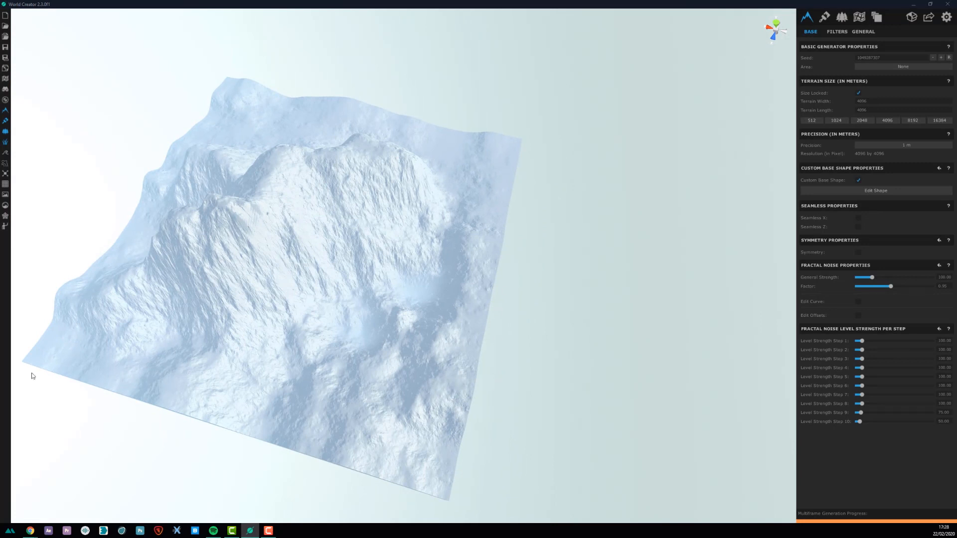
pyautogui.click(859, 219)
pyautogui.moveTo(651, 243); pyautogui.dragTo(394, 278, button='right')
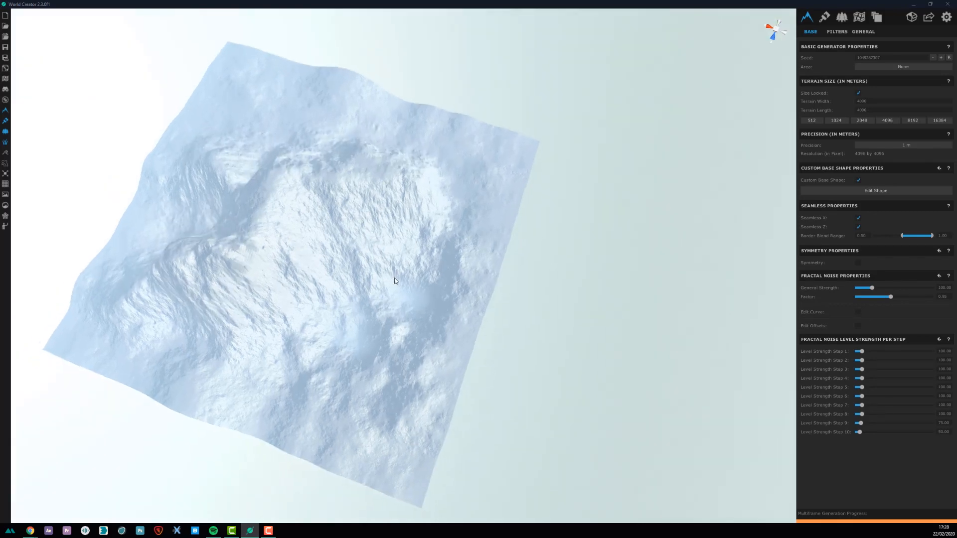
# Compare the terrain's opposite borders for tiling and turn Seamless X and Seamless Z off
pyautogui.moveTo(501, 186); pyautogui.dragTo(429, 155, button='middle')
pyautogui.scroll(4, 446, 184)
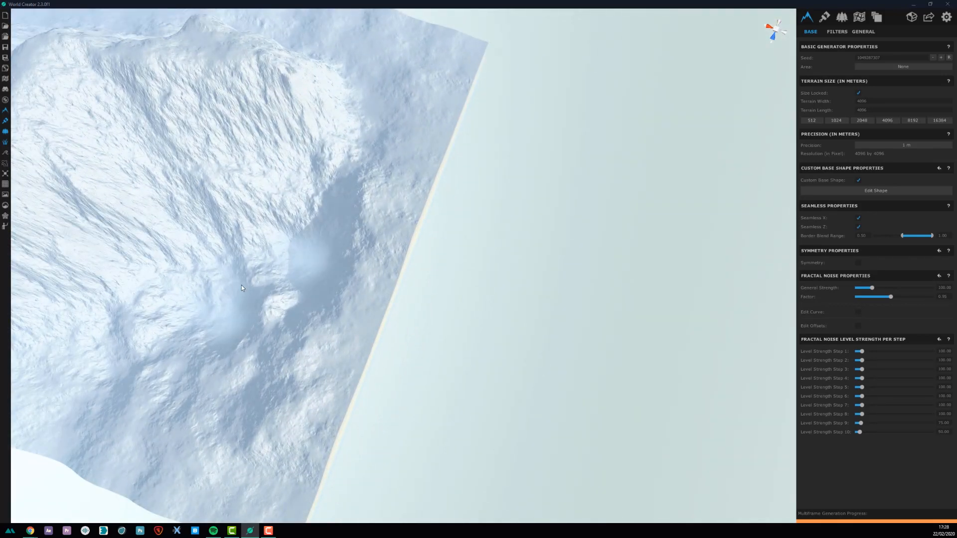
pyautogui.moveTo(241, 285); pyautogui.dragTo(747, 373, button='middle')
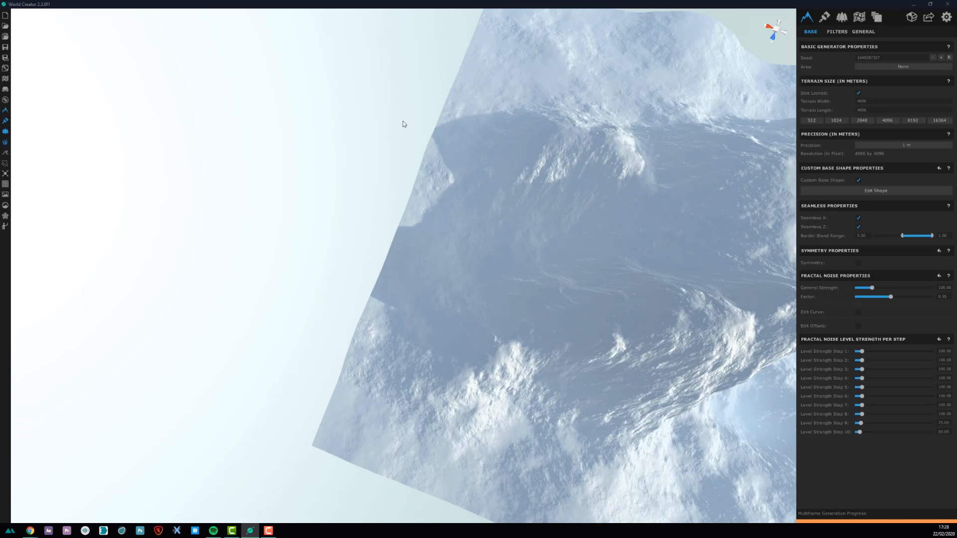
pyautogui.moveTo(632, 168); pyautogui.dragTo(282, 141, button='middle')
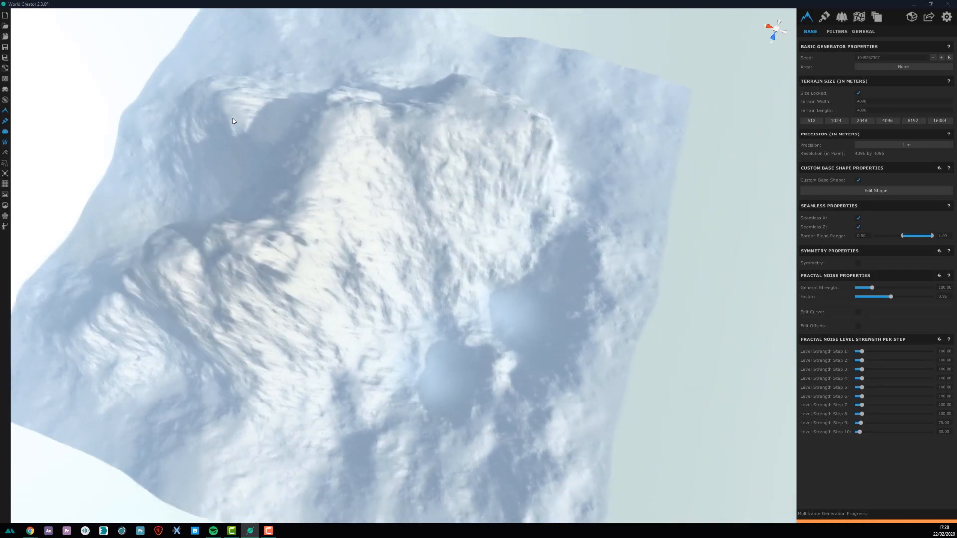
pyautogui.scroll(-2, 283, 141)
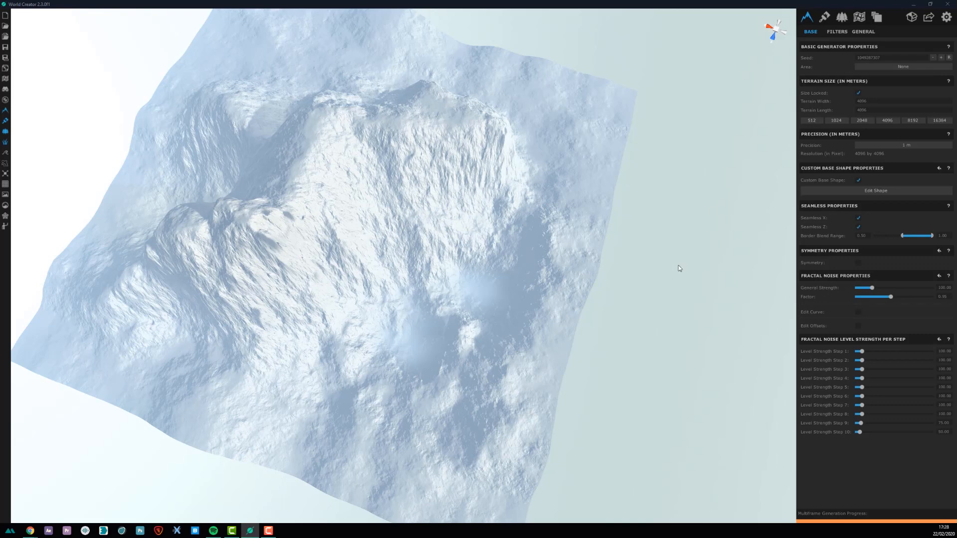
pyautogui.click(857, 219)
pyautogui.click(857, 227)
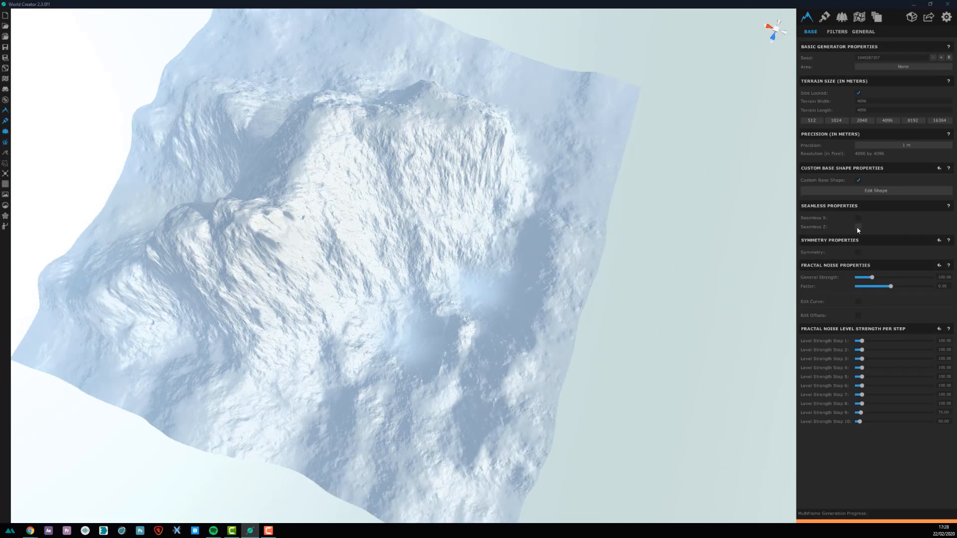
# Try a higher General Strength for the fractal noise and undo the change
pyautogui.scroll(5, 446, 231)
pyautogui.keyDown('alt'); pyautogui.moveTo(437, 238); pyautogui.dragTo(329, 135); pyautogui.keyUp('alt')
pyautogui.scroll(-3, 329, 136)
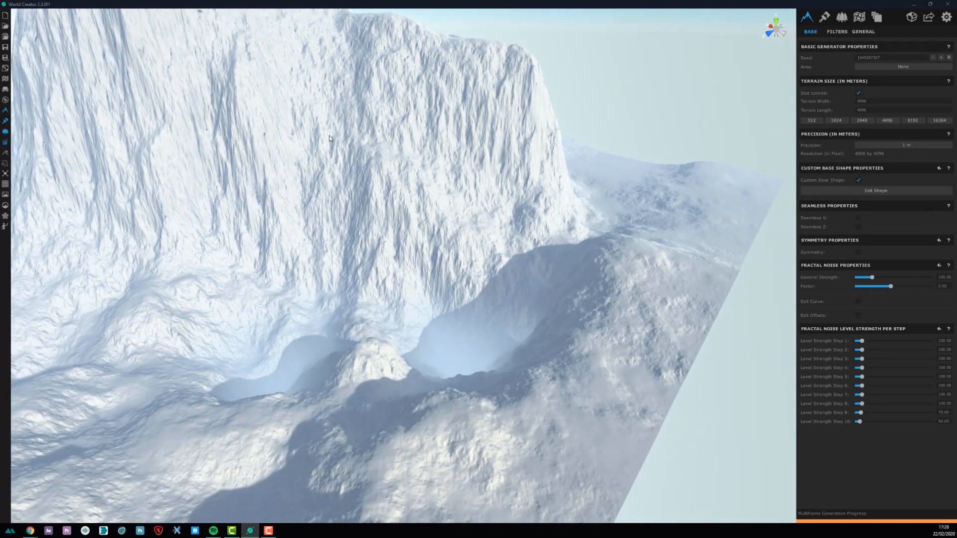
pyautogui.moveTo(330, 136); pyautogui.dragTo(498, 247, button='middle')
pyautogui.scroll(4, 498, 247)
pyautogui.scroll(-4, 498, 247)
pyautogui.keyDown('alt'); pyautogui.moveTo(498, 247); pyautogui.dragTo(659, 244); pyautogui.keyUp('alt')
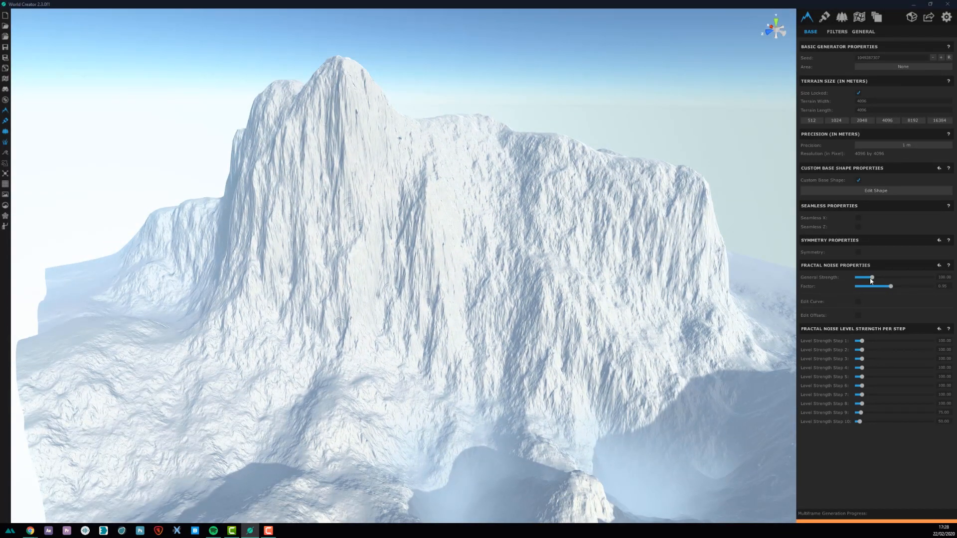
pyautogui.moveTo(872, 281); pyautogui.dragTo(893, 268)
pyautogui.hotkey('ctrl', 'z')
# Try raising the first fractal noise level strengths, with Step 1 at its maximum, and undo the changes
pyautogui.moveTo(863, 342); pyautogui.dragTo(926, 340)
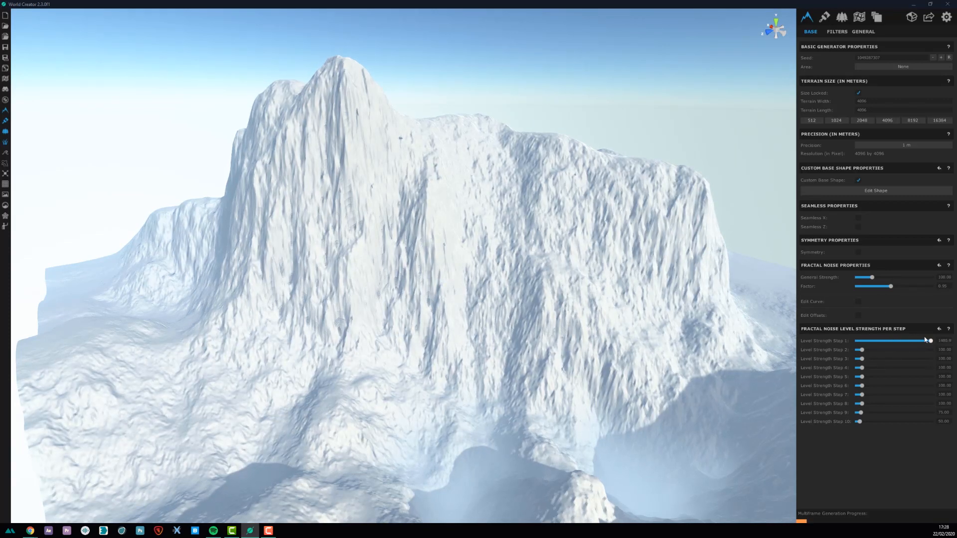
pyautogui.moveTo(862, 349); pyautogui.dragTo(870, 368)
pyautogui.rightClick(874, 350)
pyautogui.hotkey('ctrl', 'z')
pyautogui.hotkey('ctrl', 'z')
# Try Level Strength Step 8 at its maximum, undo it, and lower Level Strength Step 4 to about 74
pyautogui.moveTo(861, 404); pyautogui.dragTo(917, 399)
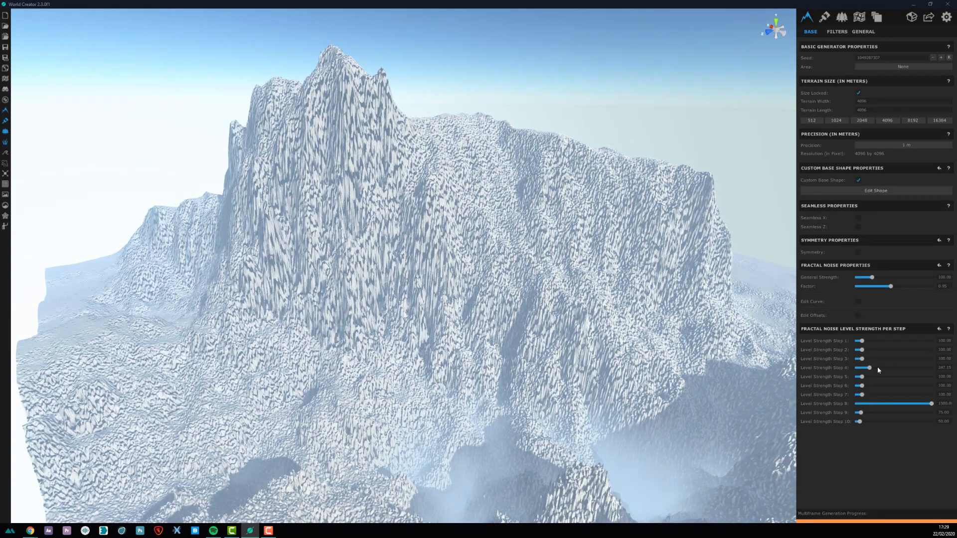
pyautogui.scroll(5, 473, 183)
pyautogui.hotkey('ctrl', 'z')
pyautogui.scroll(-5, 461, 191)
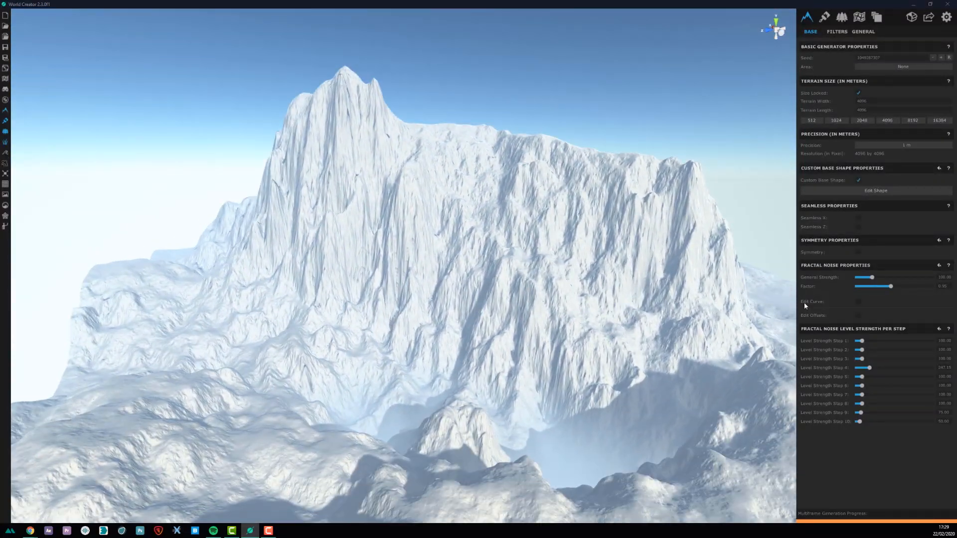
pyautogui.moveTo(870, 368); pyautogui.dragTo(861, 368)
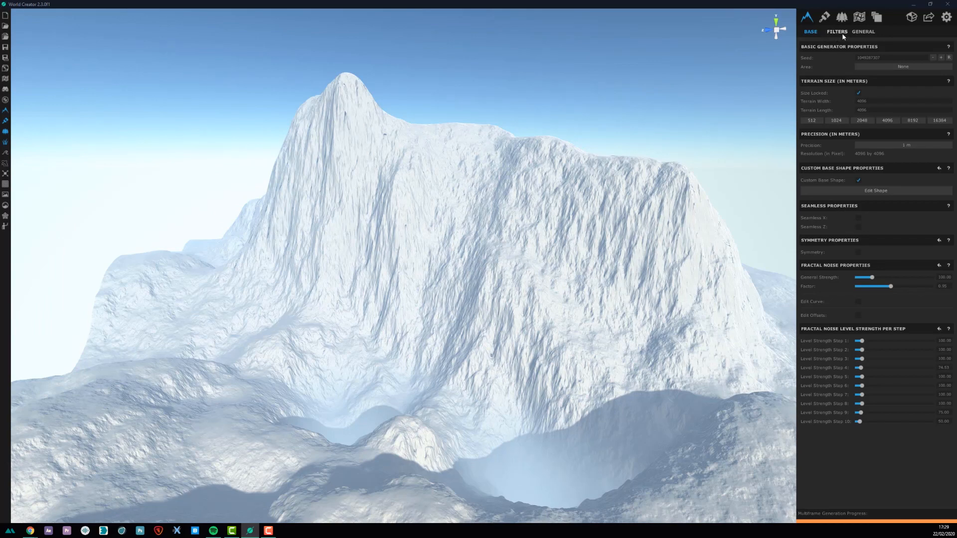
# Add a new filter layer to the terrain and open the filter selection for it
pyautogui.click(838, 32)
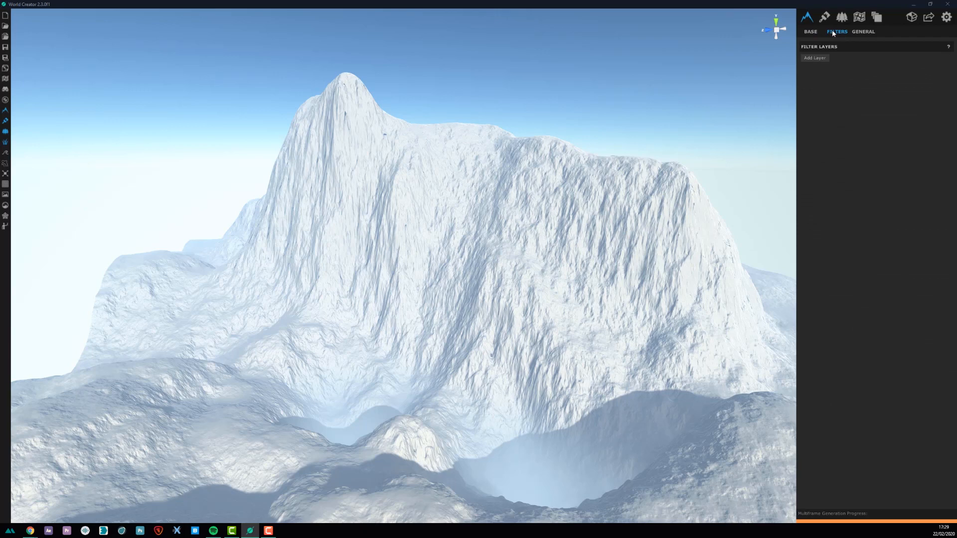
pyautogui.click(809, 58)
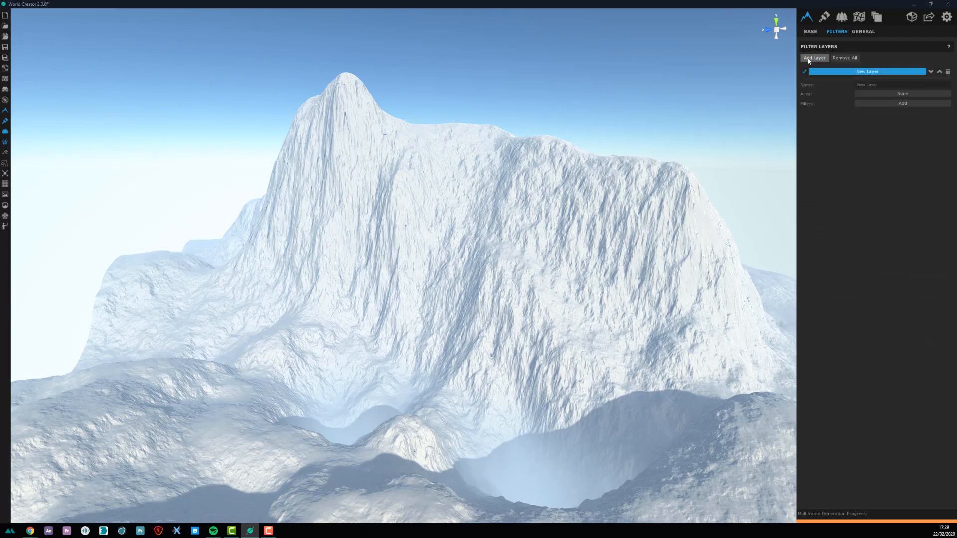
pyautogui.click(908, 104)
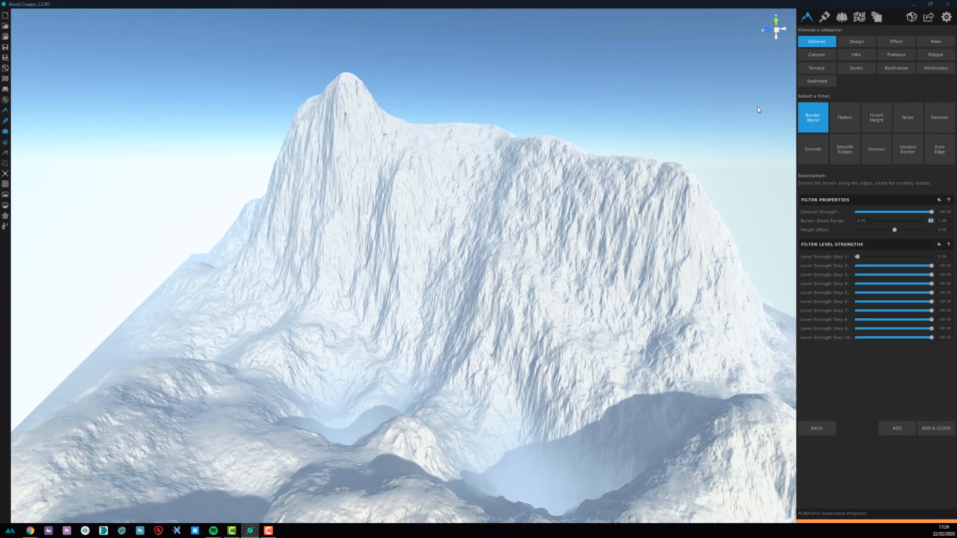
# Preview the Curve filter from the Design category, try a different Min Height, and undo the change
pyautogui.click(857, 45)
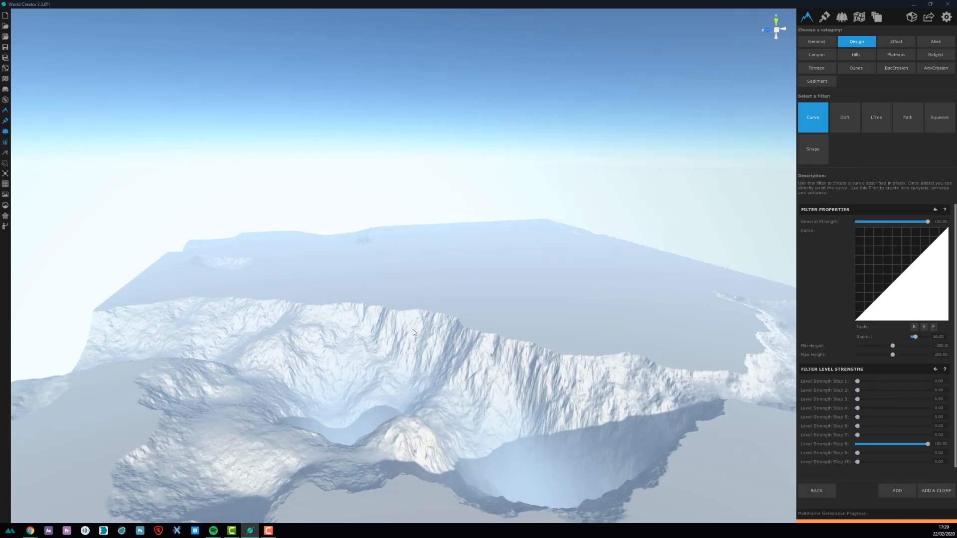
pyautogui.keyDown('alt'); pyautogui.moveTo(413, 330); pyautogui.dragTo(743, 297); pyautogui.keyUp('alt')
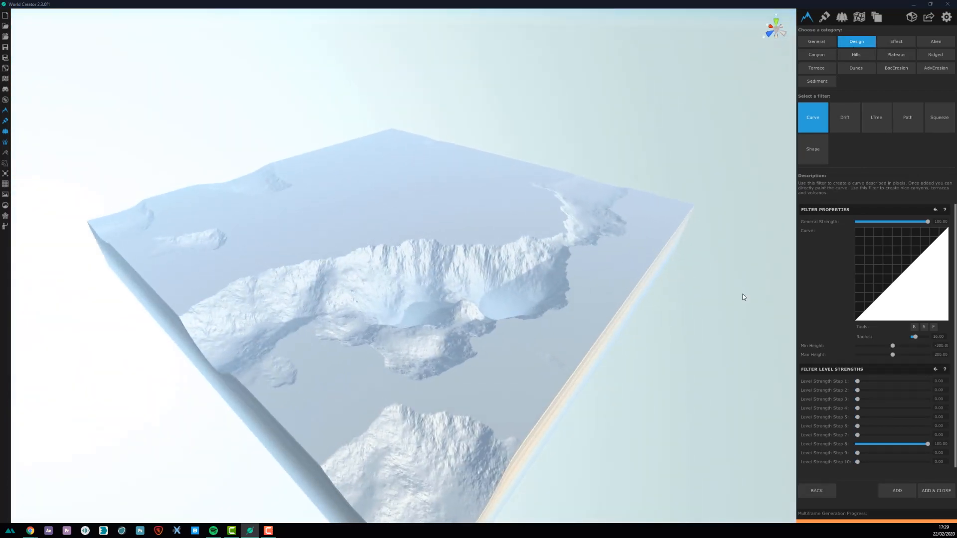
pyautogui.moveTo(889, 346); pyautogui.dragTo(908, 343)
pyautogui.hotkey('ctrl', 'z')
pyautogui.hotkey('ctrl', 'z')
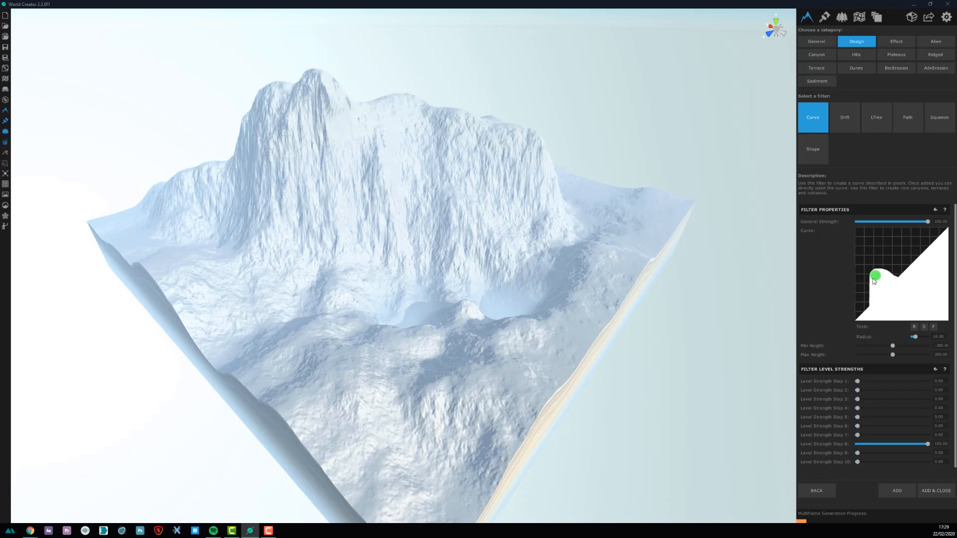
# Try reshaping the Curve filter's profile by painting on its graph, and inspect the effect on the terrain
pyautogui.moveTo(906, 303)
pyautogui.mouseDown()
pyautogui.moveTo(900, 273)
pyautogui.moveTo(933, 275)
pyautogui.mouseUp()
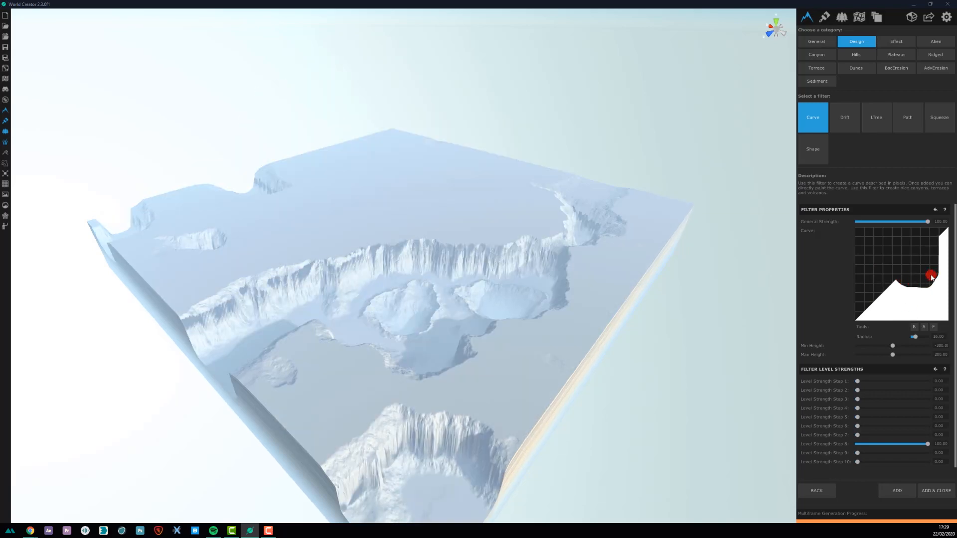
pyautogui.scroll(5, 450, 334)
pyautogui.moveTo(450, 333); pyautogui.dragTo(408, 282, button='right')
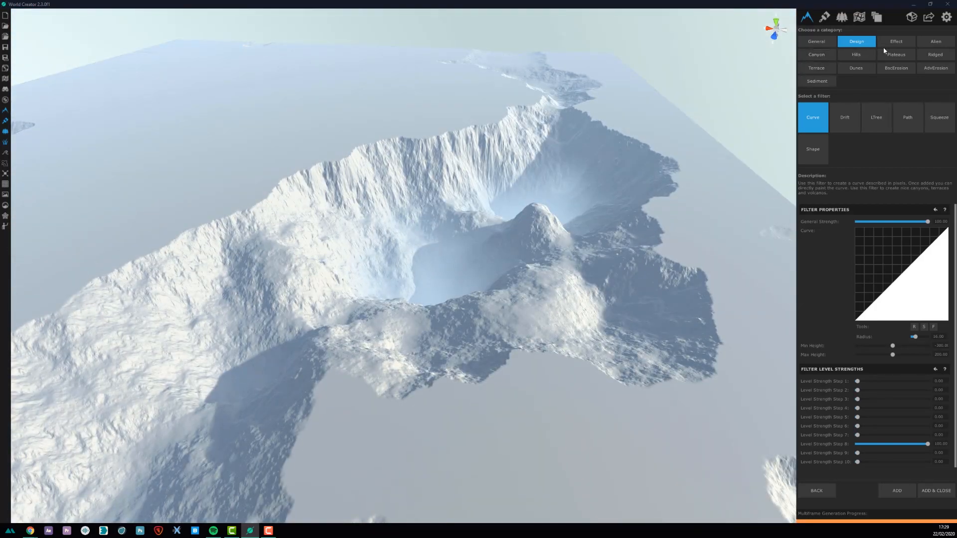
# Preview the Drift, LTree, Path, Squeeze and Shape filters of the Design category
pyautogui.click(845, 117)
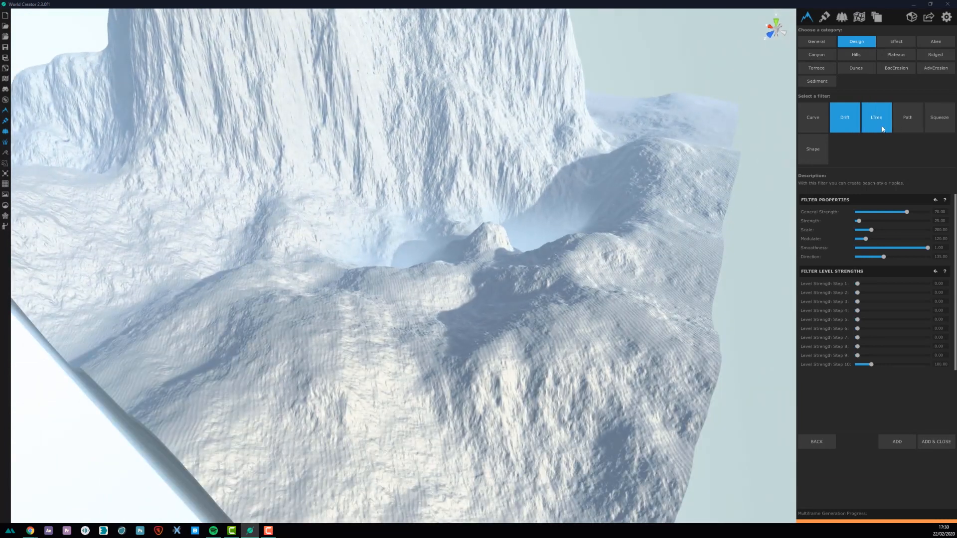
pyautogui.click(877, 125)
pyautogui.click(907, 122)
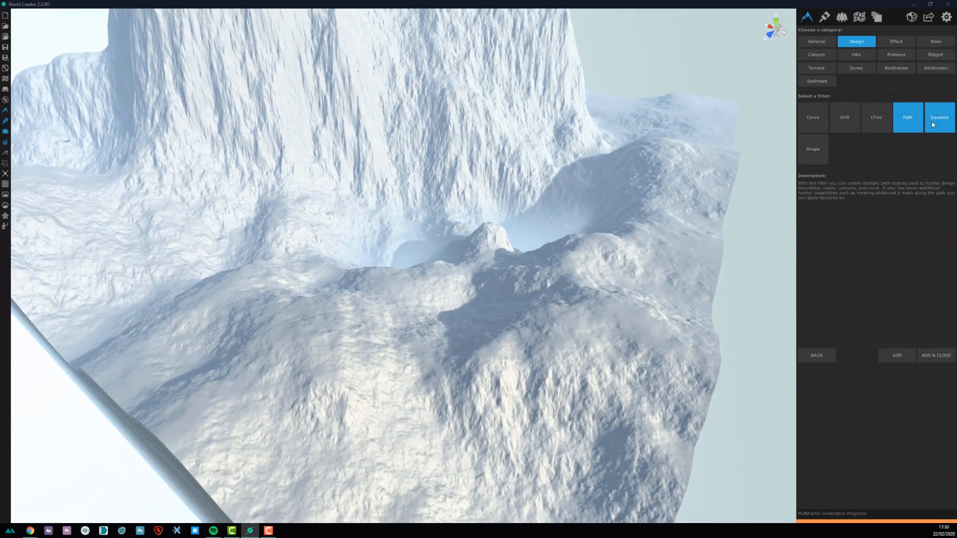
pyautogui.click(932, 122)
pyautogui.click(811, 152)
pyautogui.click(817, 42)
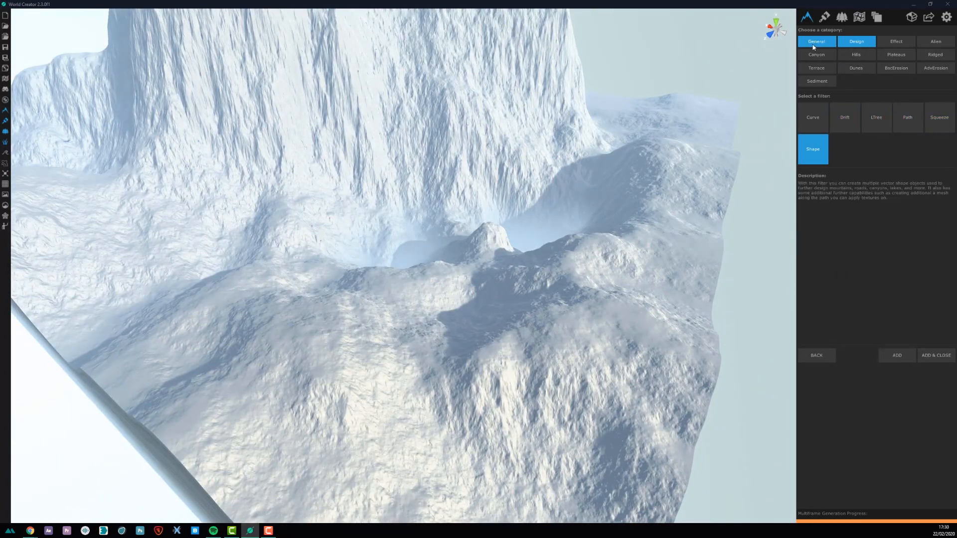
# Preview the Canyon Smooth filter from the Canyon category and examine the terrain it shapes
pyautogui.click(816, 54)
pyautogui.click(940, 118)
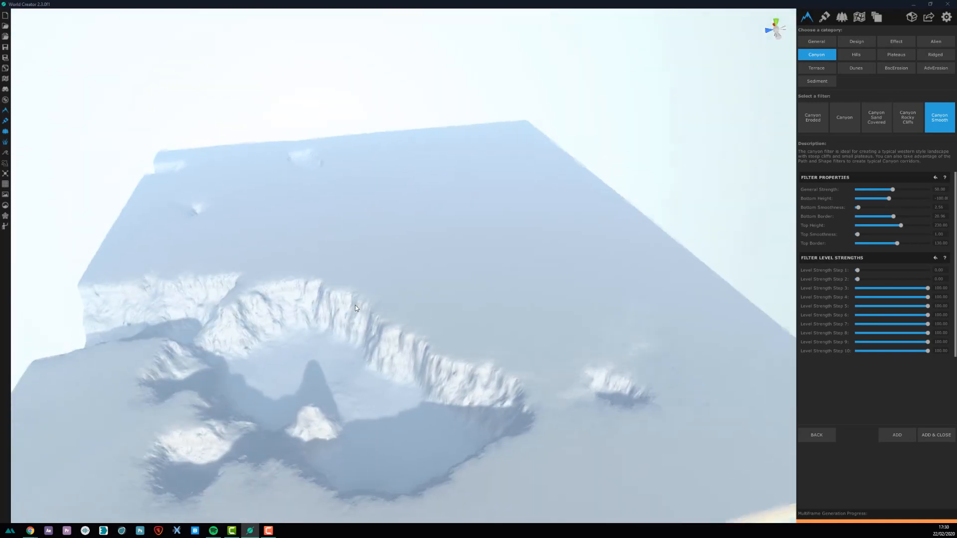
pyautogui.moveTo(426, 271); pyautogui.dragTo(661, 163, button='right')
pyautogui.press('w')
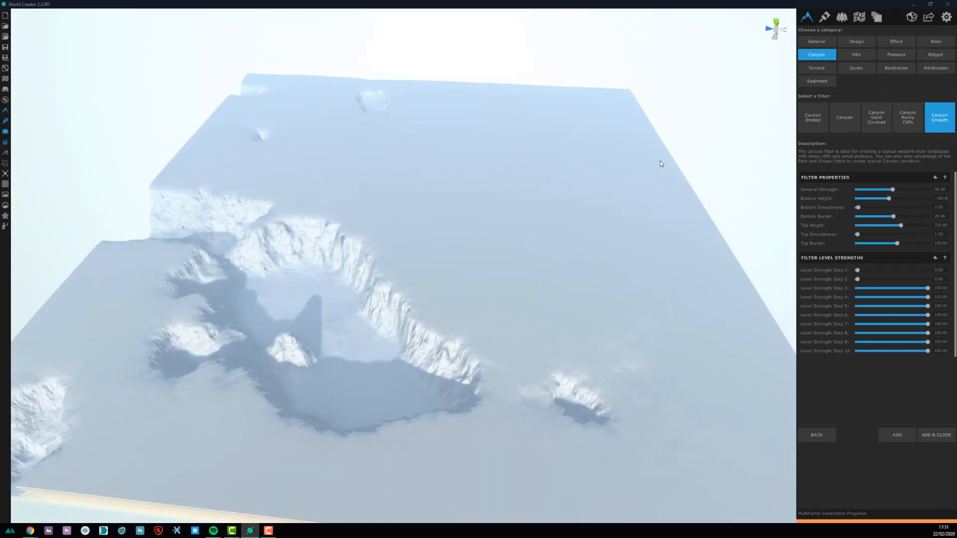
# Choose the Mountains filter from the Hills category and add it to the new filter layer
pyautogui.click(858, 59)
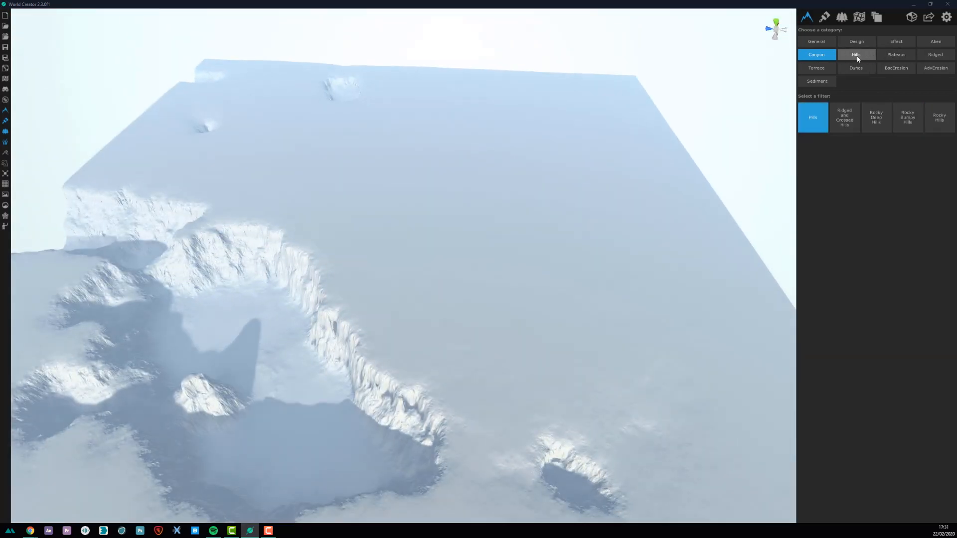
pyautogui.click(813, 149)
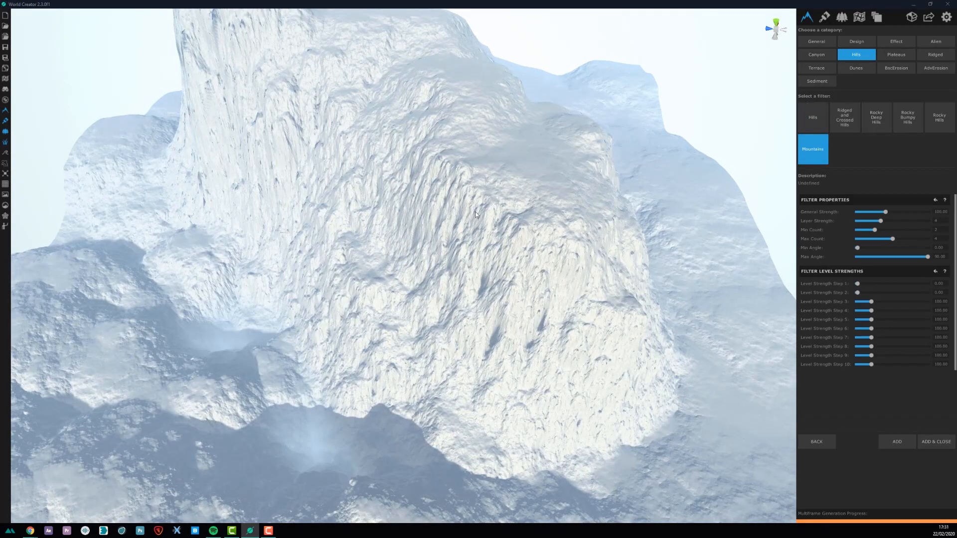
pyautogui.moveTo(474, 212); pyautogui.dragTo(518, 246, button='right')
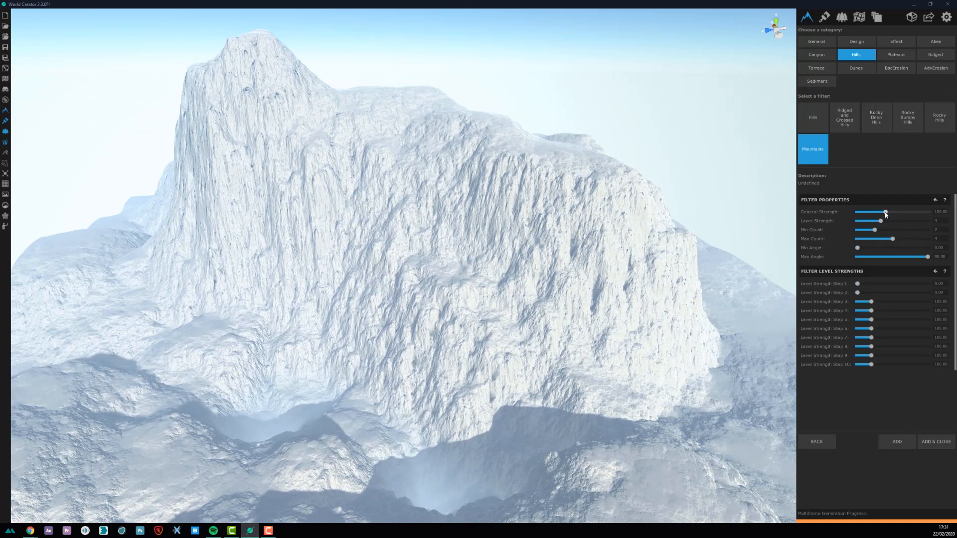
pyautogui.moveTo(886, 214)
pyautogui.mouseDown()
pyautogui.moveTo(922, 205)
pyautogui.moveTo(870, 209)
pyautogui.moveTo(886, 210)
pyautogui.mouseUp()
pyautogui.click(938, 443)
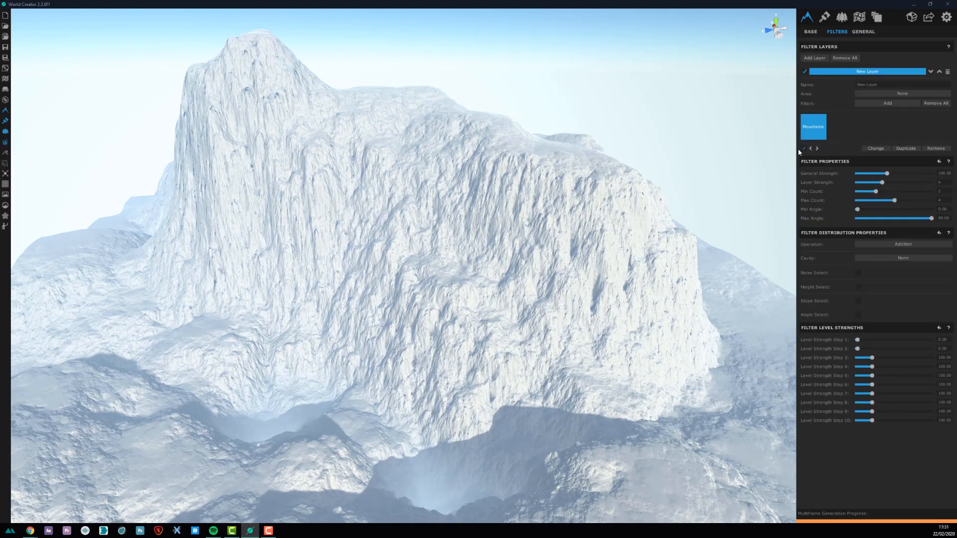
# Preview the Ridged and Crossed Hills, Clean Plateaus and Rocky Plateaus filters, and open the Ridged category
pyautogui.click(888, 103)
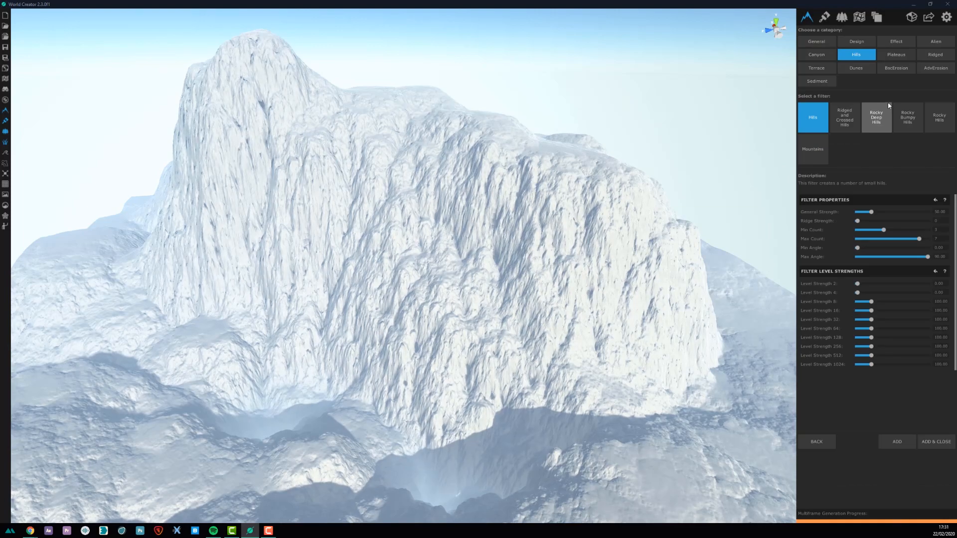
pyautogui.click(850, 116)
pyautogui.click(881, 57)
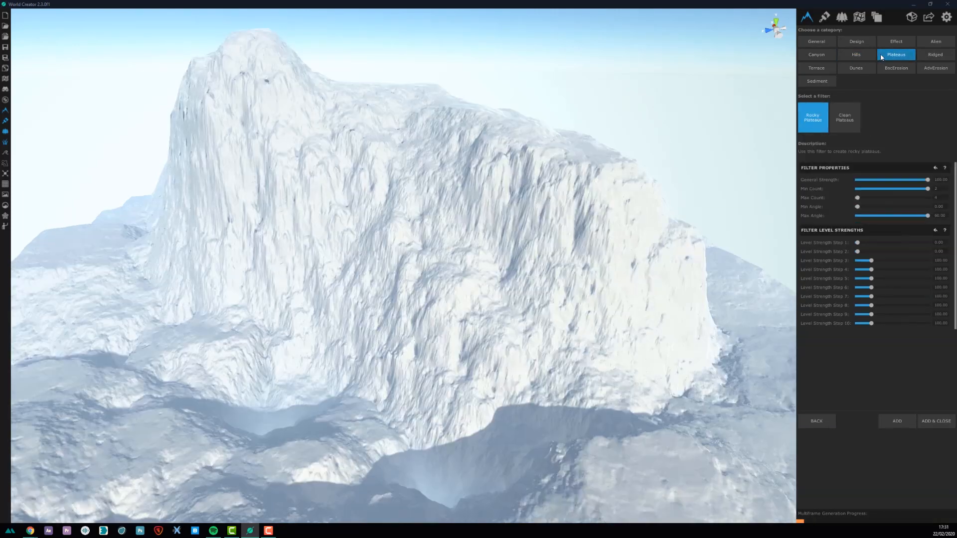
pyautogui.click(839, 121)
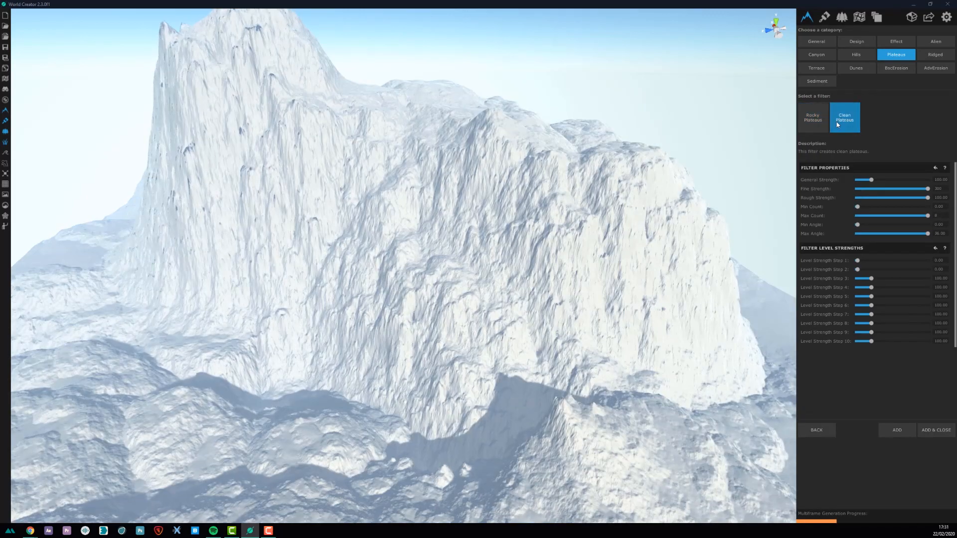
pyautogui.click(812, 126)
pyautogui.click(930, 55)
# Preview the Erosion Deep, Erosion Soft and Erosion Fluvial filters of the BscErosion category
pyautogui.click(893, 71)
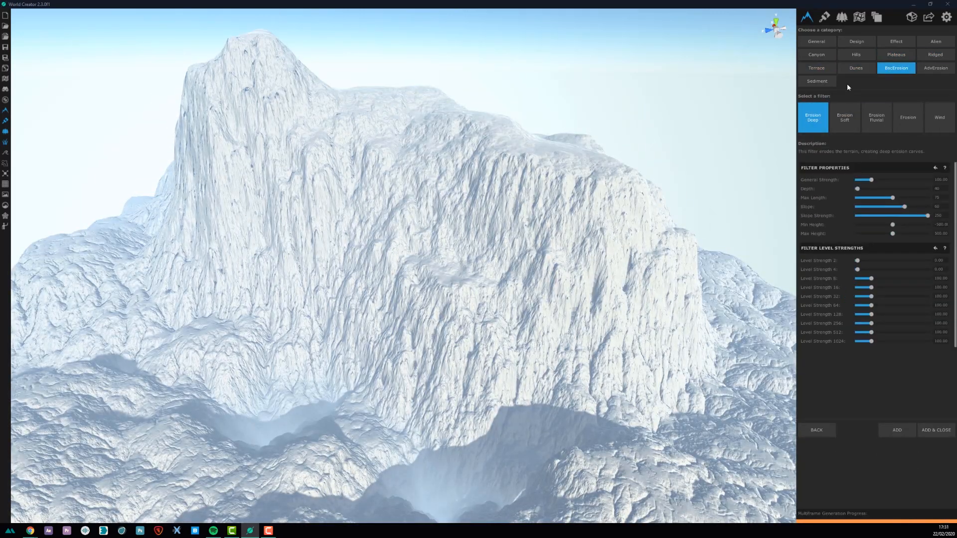
pyautogui.click(846, 117)
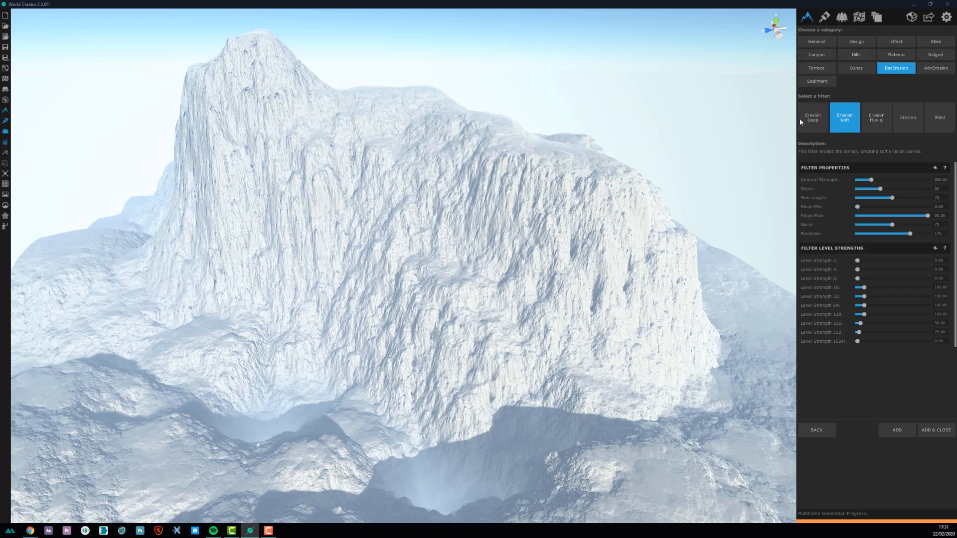
pyautogui.click(876, 118)
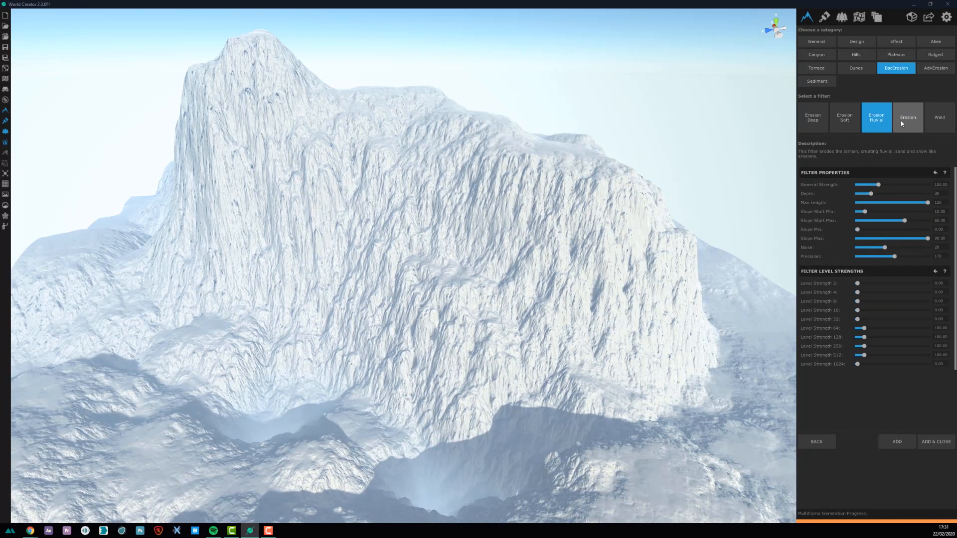
# Preview the BscErosion category's Erosion filter and examine the eroded cliffs up close and from a distance
pyautogui.click(901, 121)
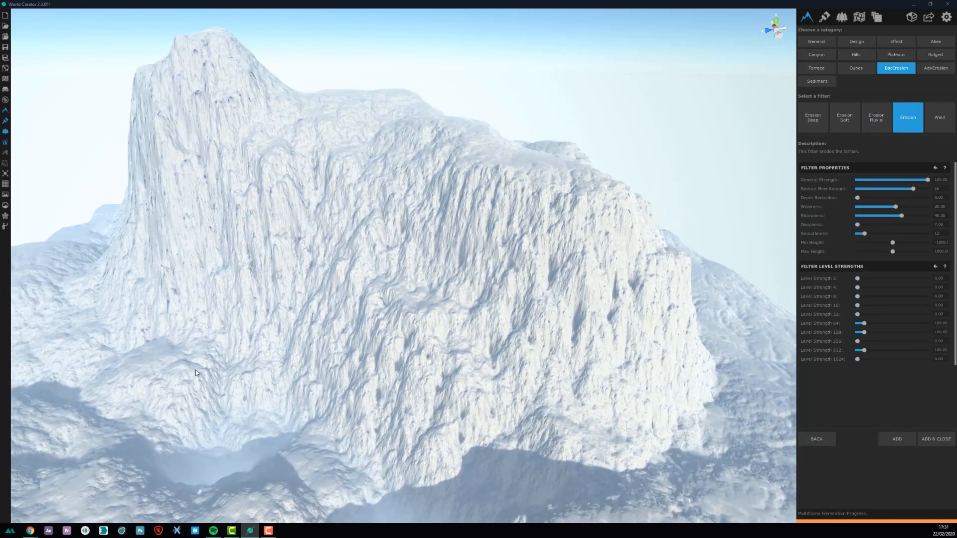
pyautogui.press('w')
pyautogui.moveTo(195, 372); pyautogui.dragTo(237, 427, button='right')
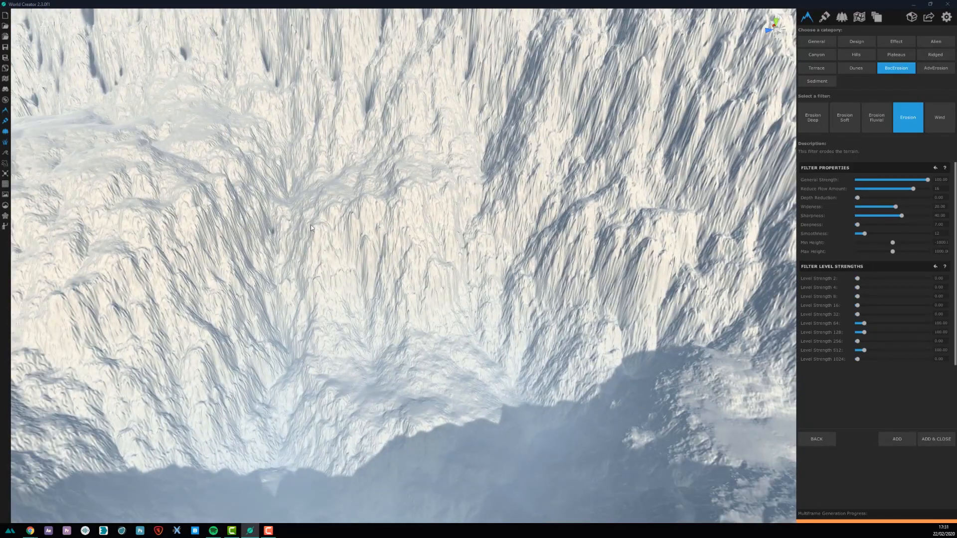
pyautogui.press('s')
pyautogui.moveTo(340, 270); pyautogui.dragTo(481, 162, button='right')
pyautogui.press('w')
pyautogui.press('s')
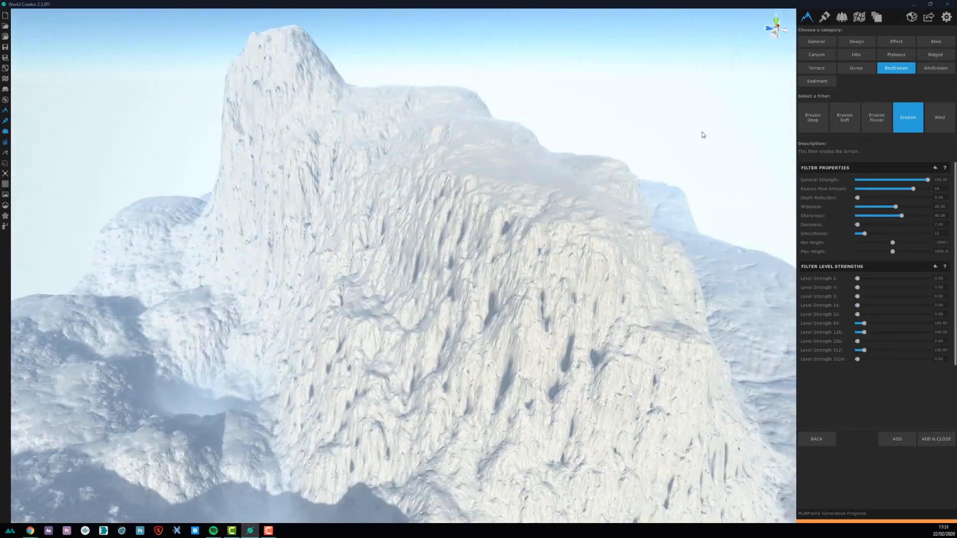
# Choose the Wind filter, set its direction to 55 and add it to the filter layer
pyautogui.click(940, 127)
pyautogui.moveTo(341, 233); pyautogui.dragTo(363, 233, button='right')
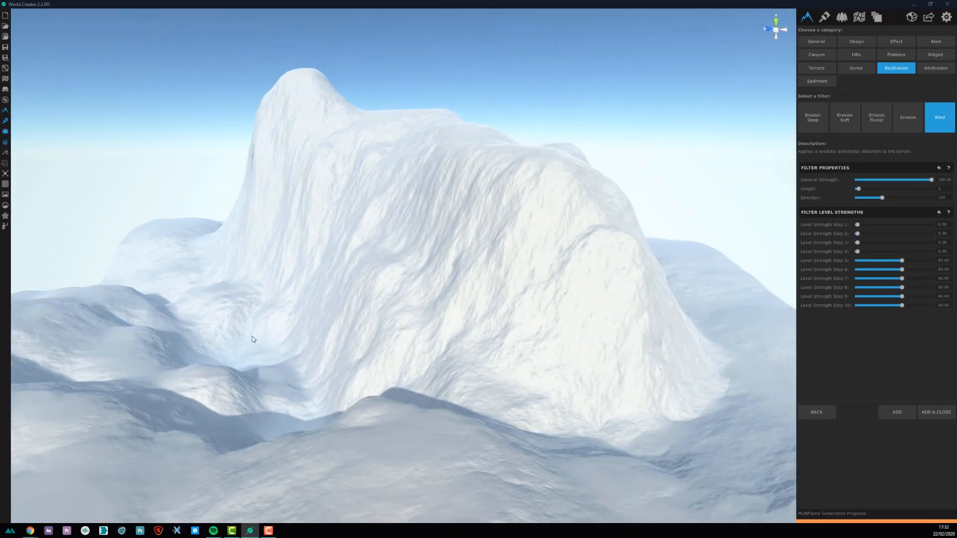
pyautogui.moveTo(397, 205); pyautogui.dragTo(479, 214, button='right')
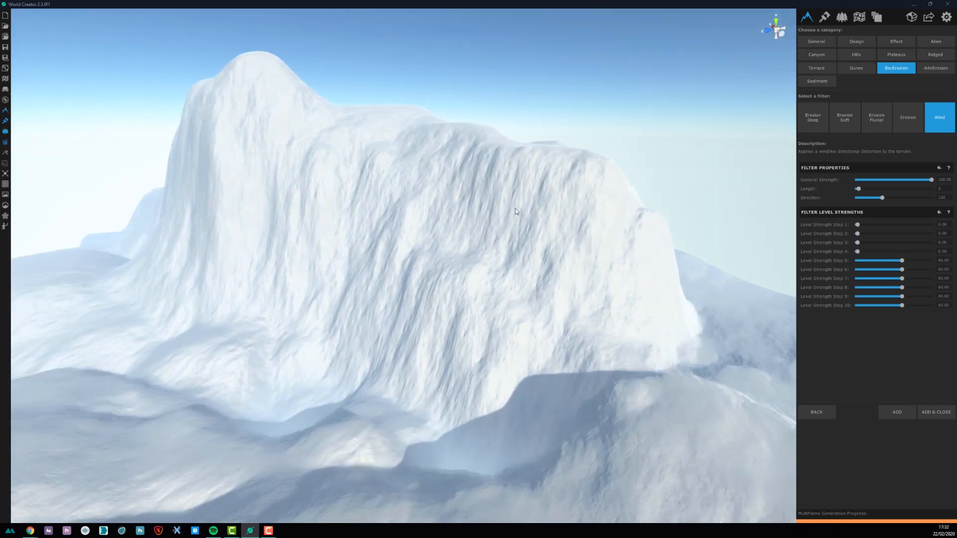
pyautogui.moveTo(882, 198)
pyautogui.mouseDown()
pyautogui.moveTo(849, 198)
pyautogui.moveTo(869, 198)
pyautogui.mouseUp()
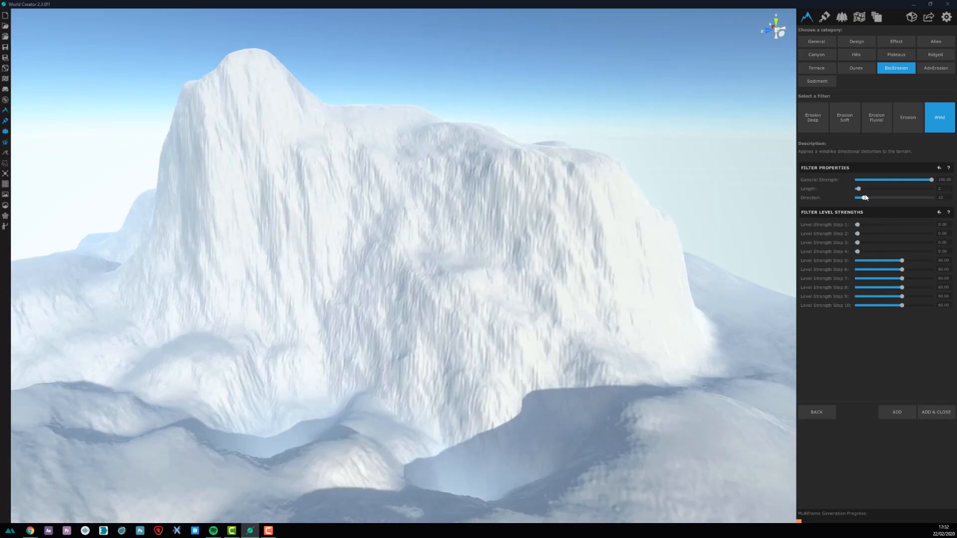
pyautogui.moveTo(488, 177); pyautogui.dragTo(465, 192, button='right')
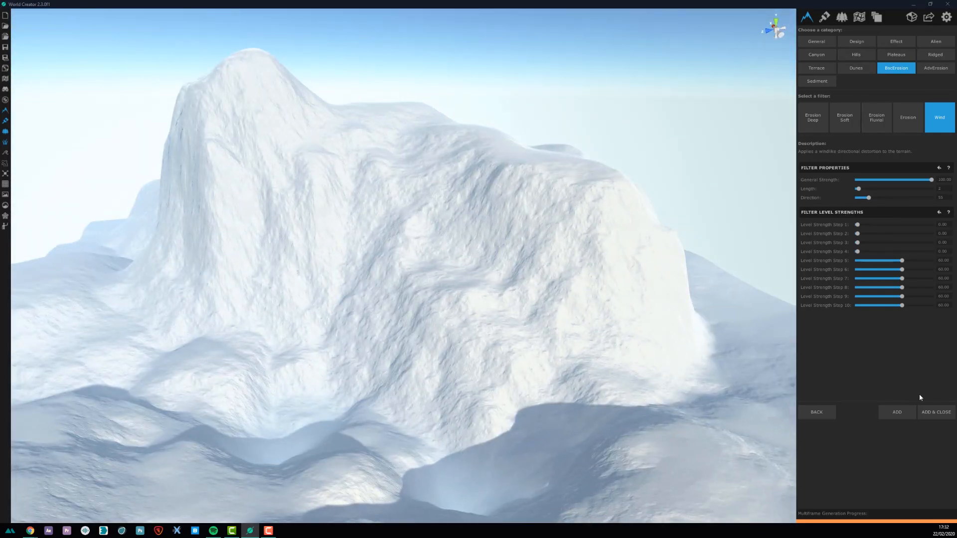
pyautogui.click(934, 413)
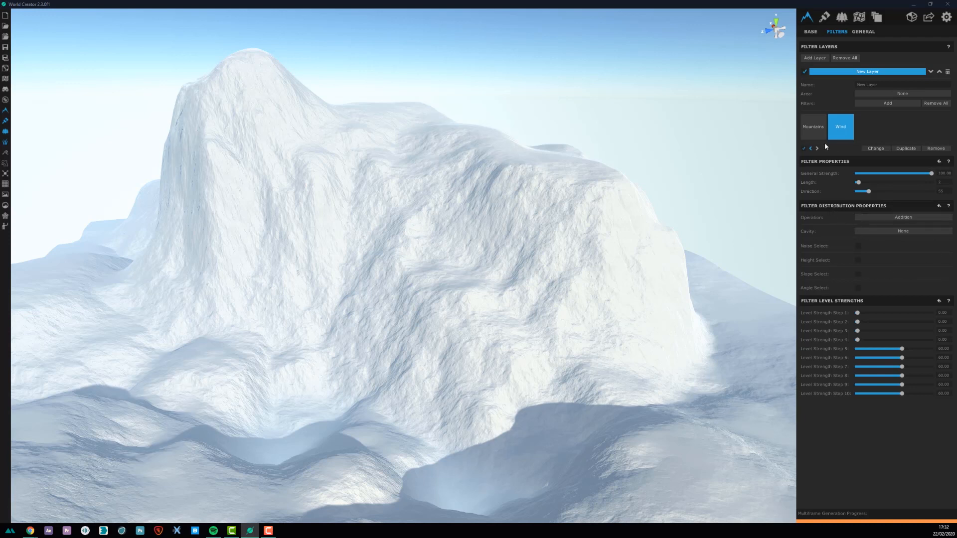
# Enable Angle Select for the Wind filter and set its angle to about 187, checking the affected slopes
pyautogui.click(858, 289)
pyautogui.keyDown('alt'); pyautogui.moveTo(663, 239); pyautogui.dragTo(561, 244); pyautogui.keyUp('alt')
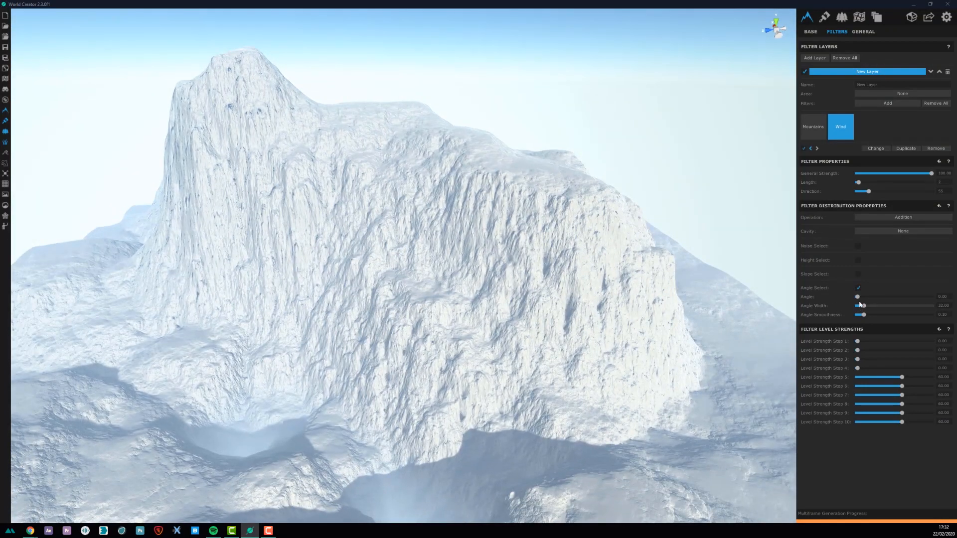
pyautogui.moveTo(858, 298); pyautogui.dragTo(896, 296)
pyautogui.keyDown('alt'); pyautogui.moveTo(349, 149); pyautogui.dragTo(252, 102); pyautogui.keyUp('alt')
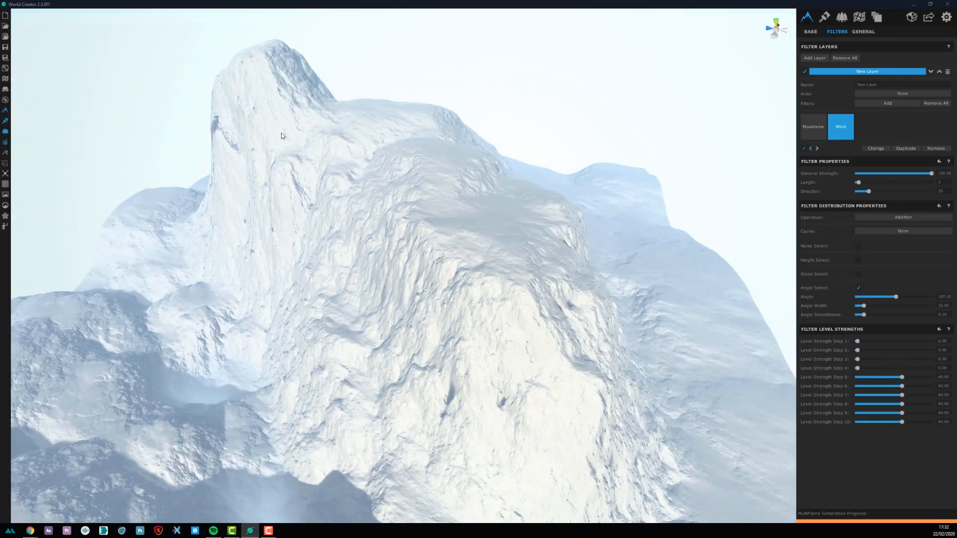
pyautogui.keyDown('alt'); pyautogui.moveTo(305, 165); pyautogui.dragTo(708, 276); pyautogui.keyUp('alt')
# Set the Wind filter's angle width to about 95 and its angle to about 131
pyautogui.moveTo(865, 306)
pyautogui.mouseDown()
pyautogui.moveTo(889, 306)
pyautogui.moveTo(877, 306)
pyautogui.mouseUp()
pyautogui.keyDown('alt'); pyautogui.moveTo(439, 212); pyautogui.dragTo(372, 234); pyautogui.keyUp('alt')
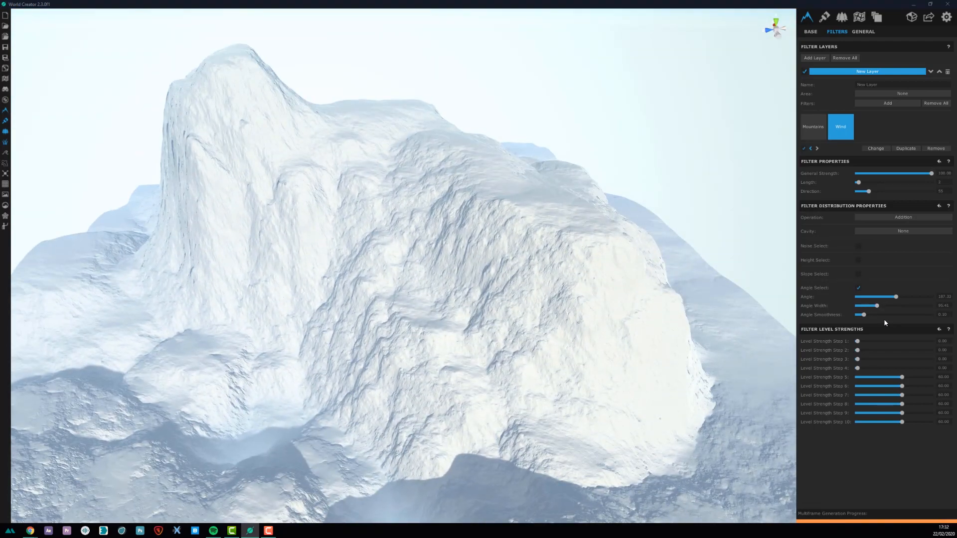
pyautogui.moveTo(895, 297); pyautogui.dragTo(884, 296)
pyautogui.keyDown('alt'); pyautogui.moveTo(524, 239); pyautogui.dragTo(510, 255); pyautogui.keyUp('alt')
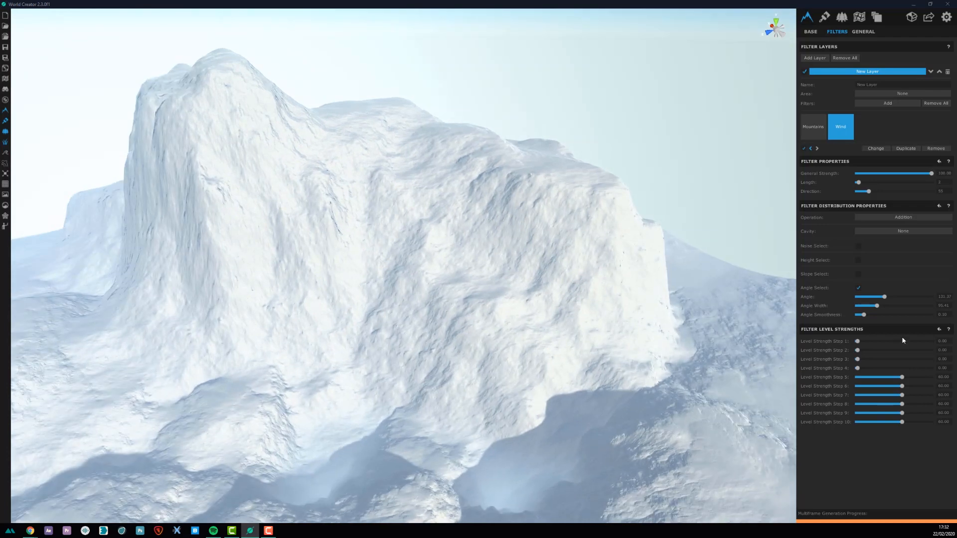
# Compare the Erosion Fluvial and Erosion filters on the mountain, and add Erosion Fluvial to the filter layer
pyautogui.click(875, 103)
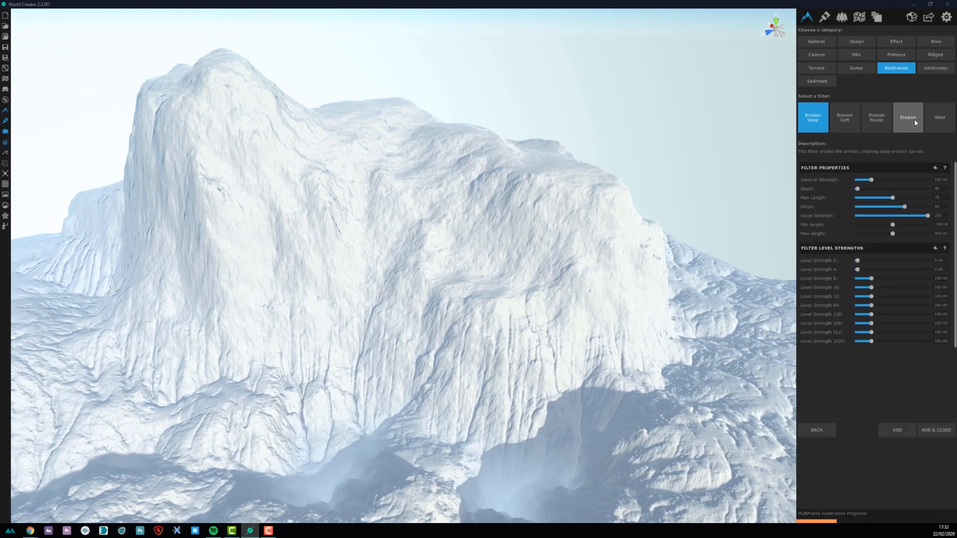
pyautogui.click(877, 117)
pyautogui.keyDown('alt'); pyautogui.moveTo(382, 212); pyautogui.dragTo(397, 194); pyautogui.keyUp('alt')
pyautogui.click(906, 118)
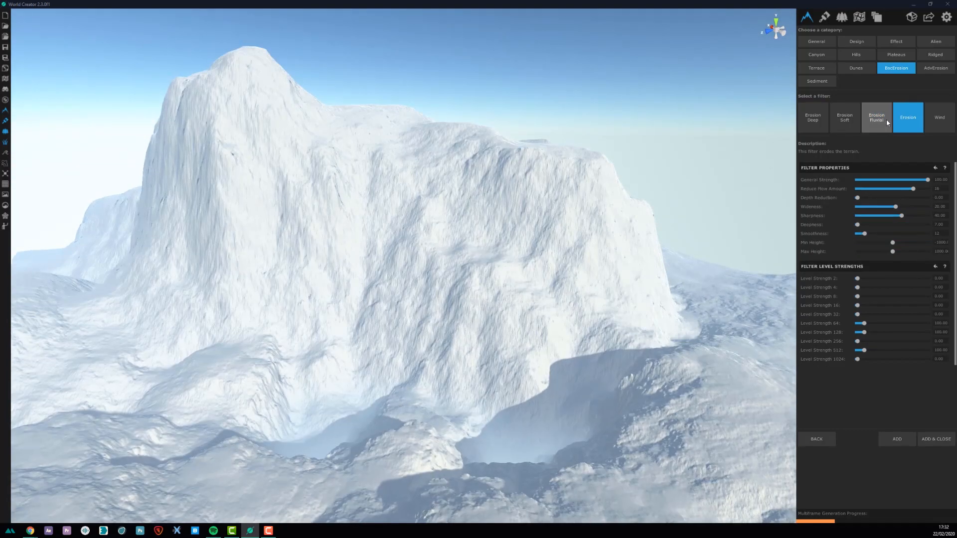
pyautogui.click(887, 119)
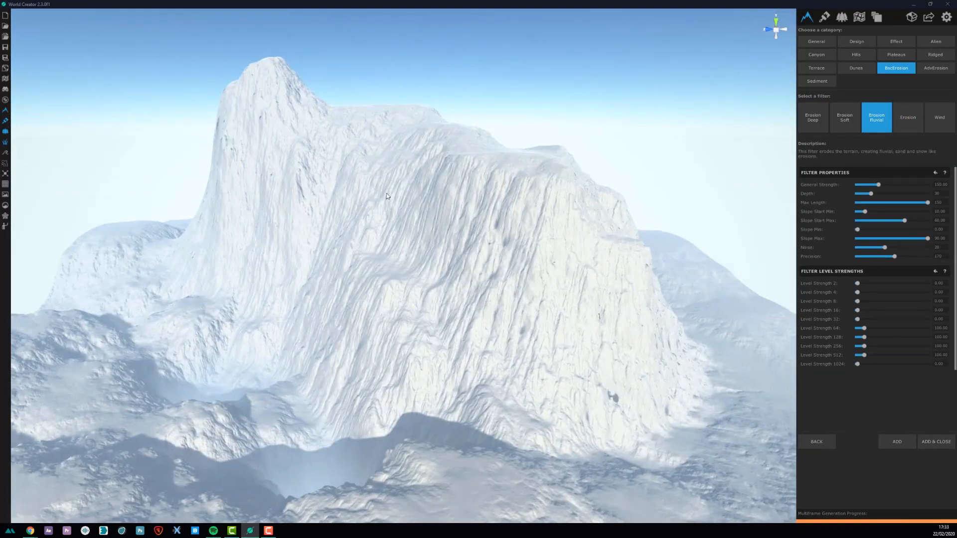
pyautogui.scroll(10, 477, 223)
pyautogui.scroll(-10, 476, 219)
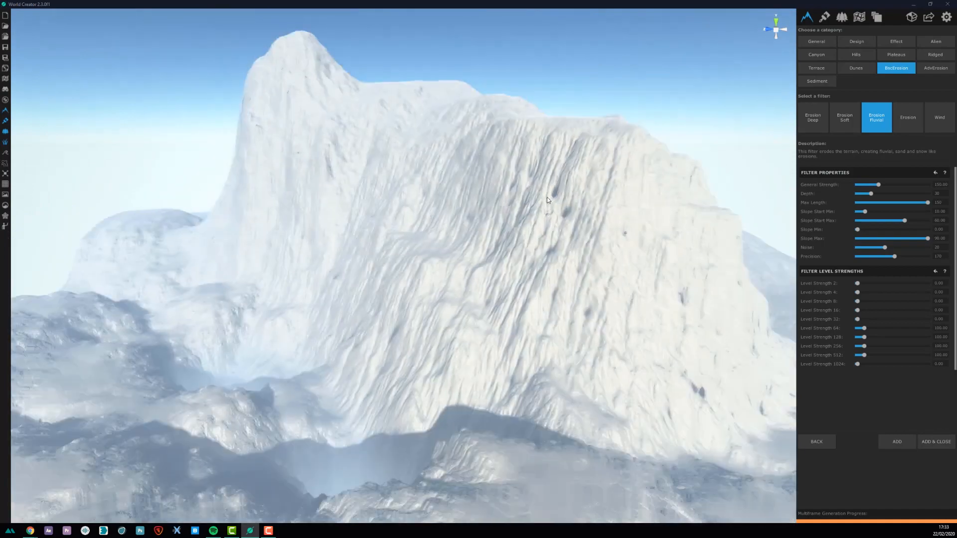
pyautogui.keyDown('alt'); pyautogui.moveTo(476, 220); pyautogui.dragTo(497, 193); pyautogui.keyUp('alt')
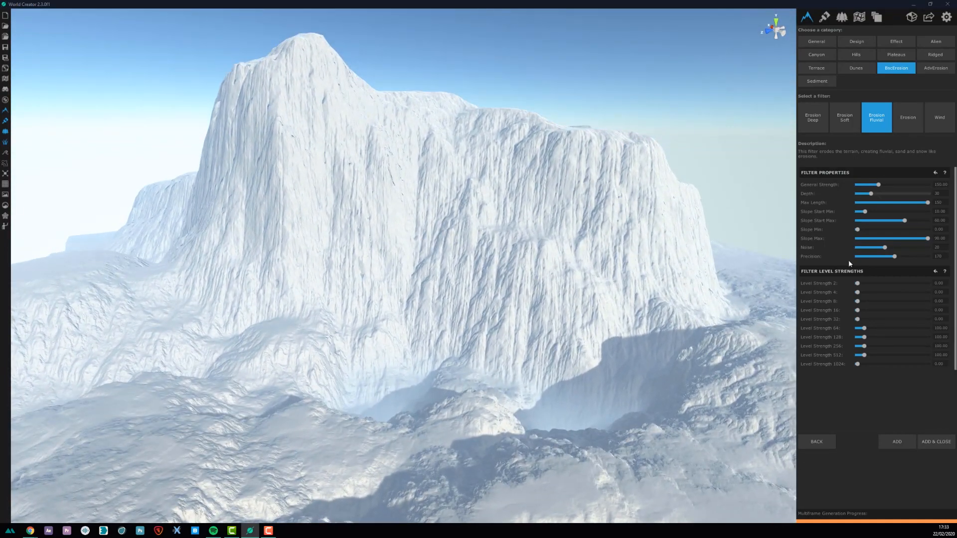
pyautogui.click(932, 437)
# Preview the AdvErosion category's Angled Erosion filter and the Sediment Complex filter on the terrain
pyautogui.click(883, 103)
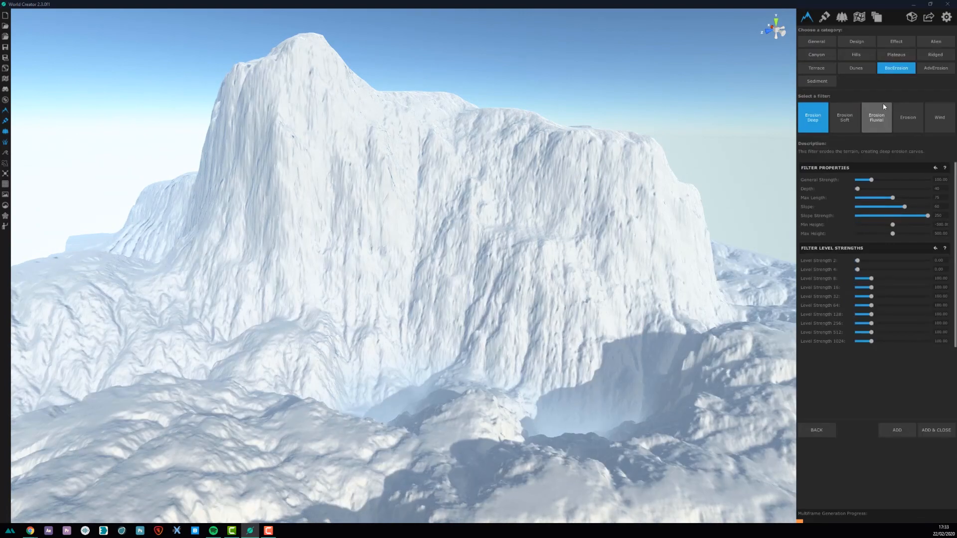
pyautogui.click(930, 69)
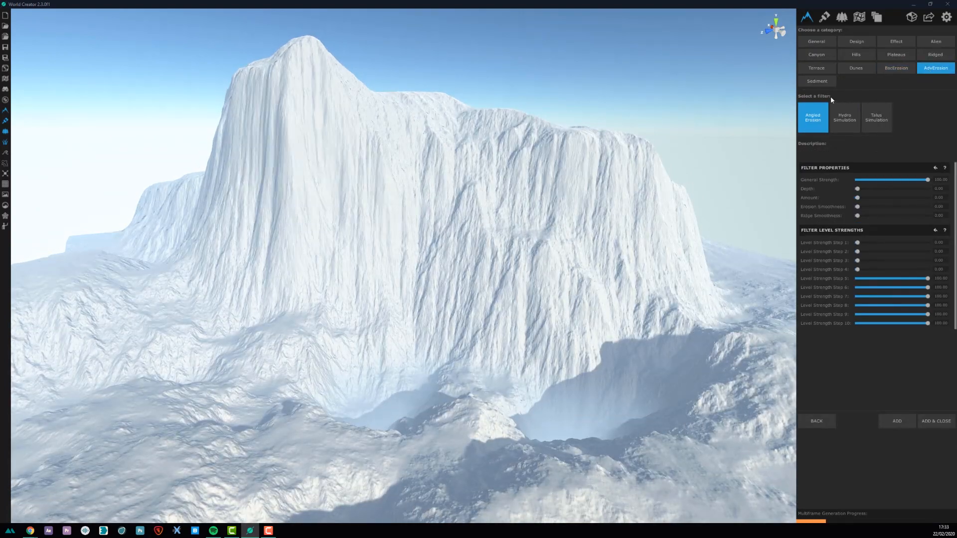
pyautogui.click(817, 81)
pyautogui.click(833, 123)
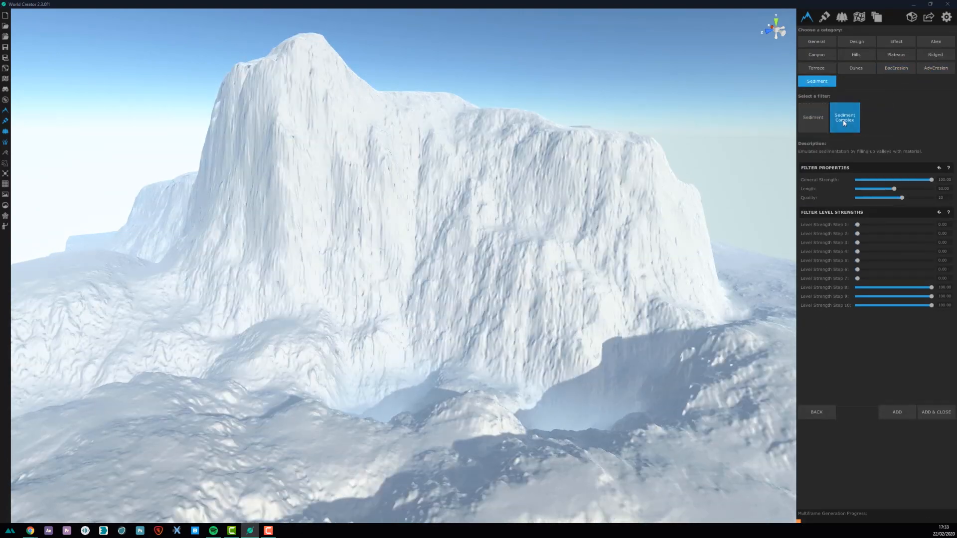
pyautogui.moveTo(319, 174)
pyautogui.keyDown('alt'); pyautogui.mouseDown()
pyautogui.moveTo(272, 220)
pyautogui.moveTo(192, 219)
pyautogui.moveTo(293, 171)
pyautogui.moveTo(321, 190)
pyautogui.mouseUp(); pyautogui.keyUp('alt')
# Choose the Ridged filter, set its general strength to about 18 and add it to the filter layer
pyautogui.click(935, 55)
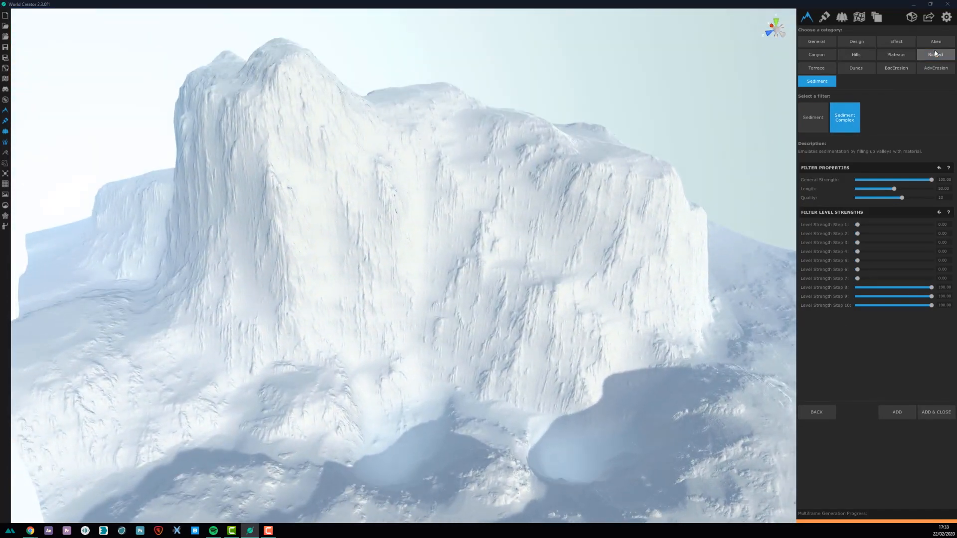
pyautogui.click(844, 118)
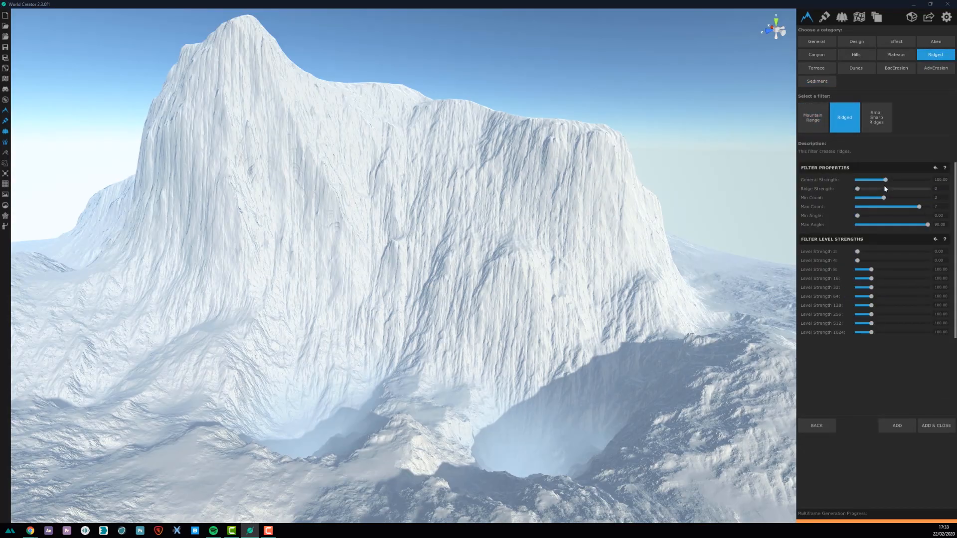
pyautogui.moveTo(885, 180); pyautogui.dragTo(862, 180)
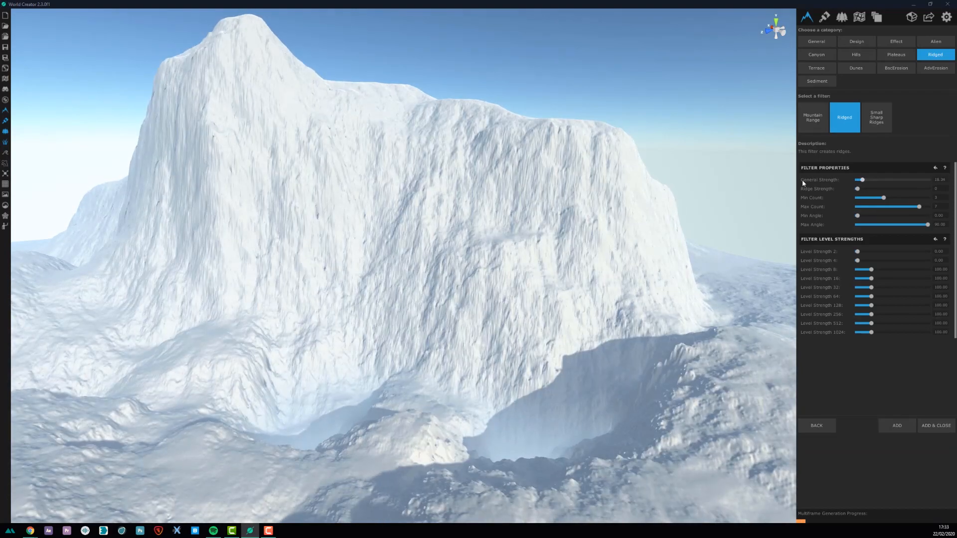
pyautogui.moveTo(424, 167); pyautogui.dragTo(661, 298)
pyautogui.click(937, 426)
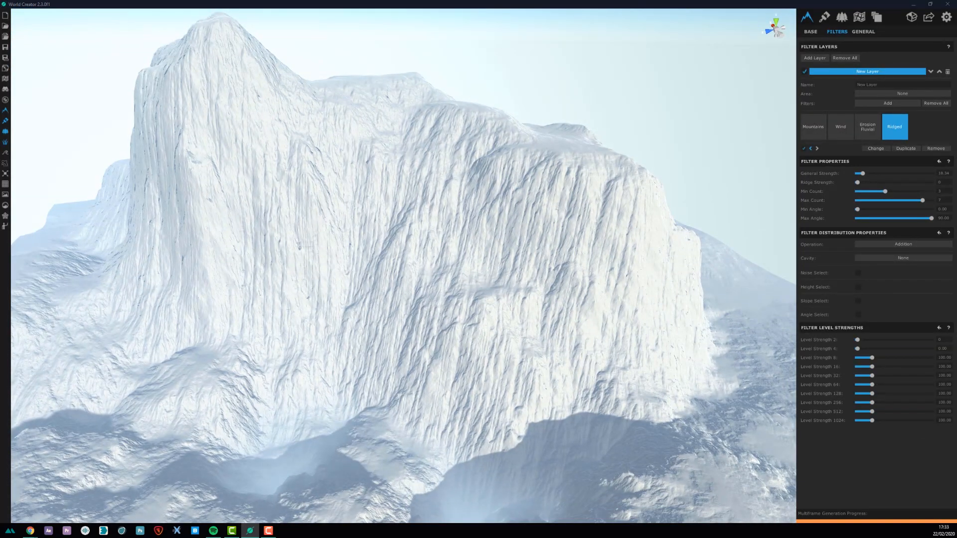
# Set the terrain's precision to 1/2 m in the base settings
pyautogui.click(811, 31)
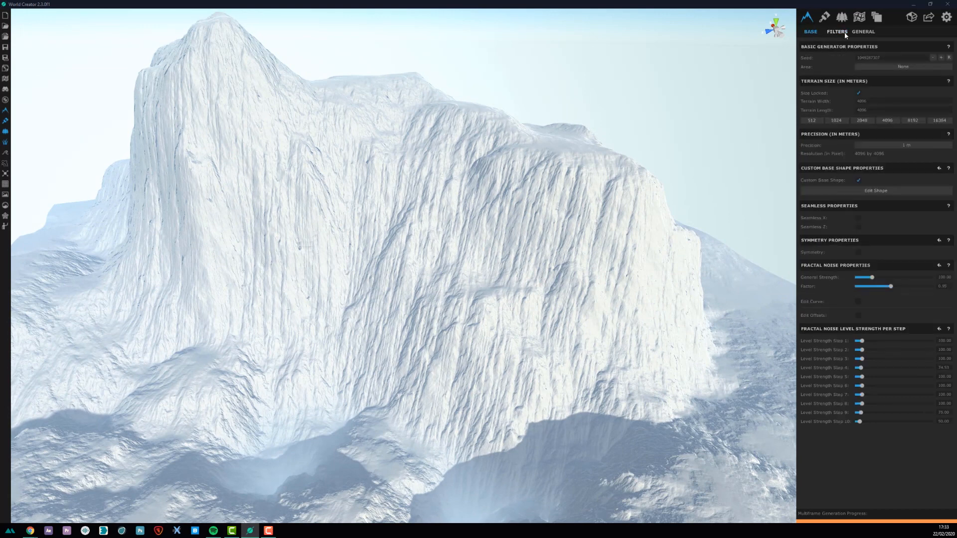
pyautogui.click(877, 146)
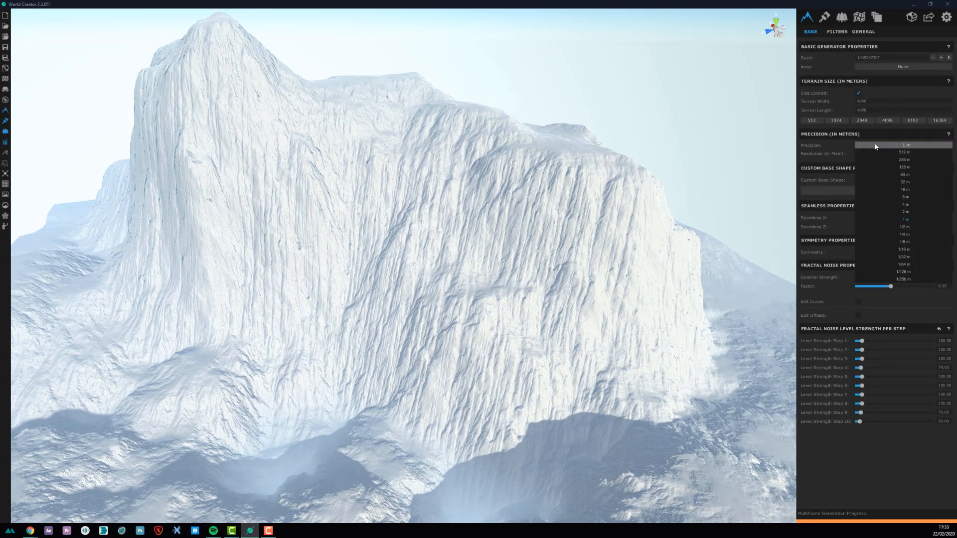
pyautogui.click(904, 227)
# Examine the surface detail of the filtered mountain at the finer precision, up close and from a distance
pyautogui.scroll(5, 507, 167)
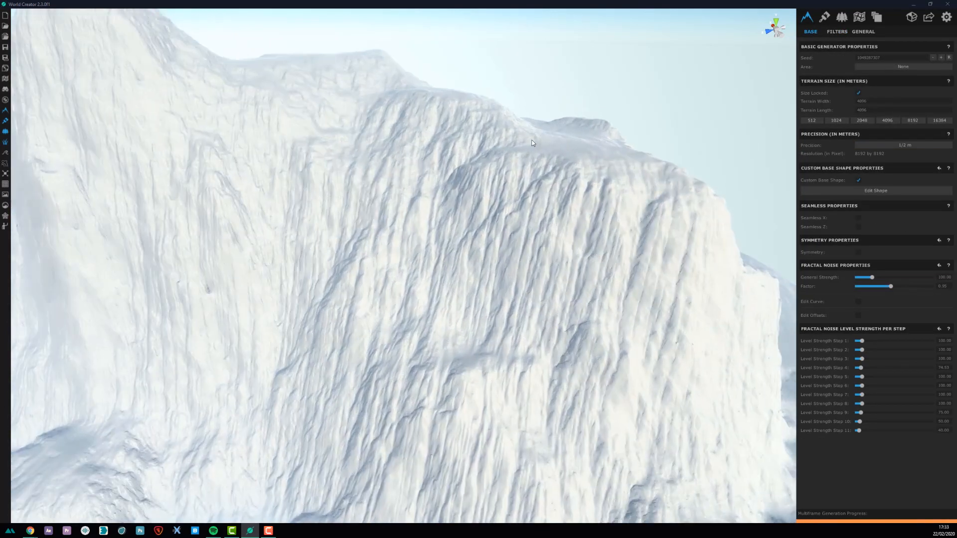
pyautogui.moveTo(507, 167); pyautogui.dragTo(467, 188, button='right')
pyautogui.scroll(-3, 466, 192)
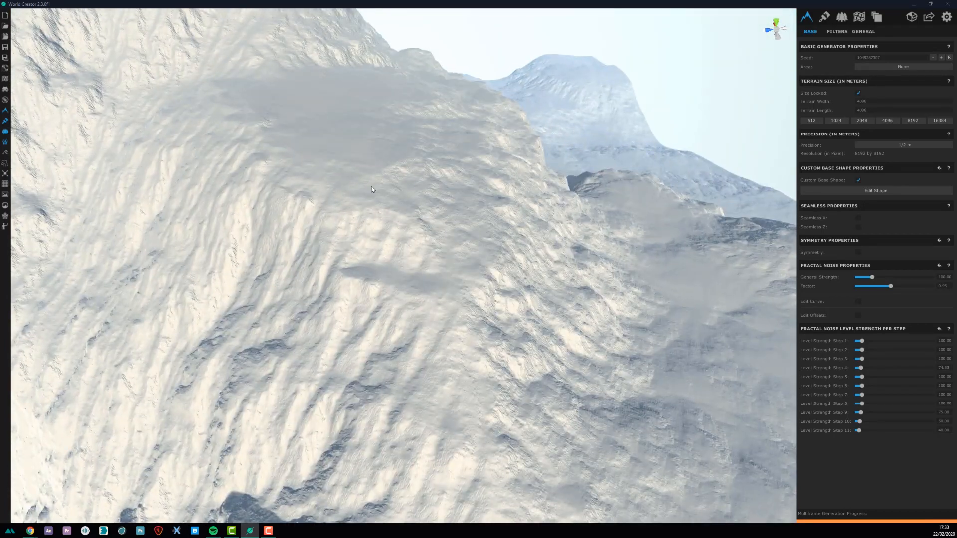
pyautogui.scroll(3, 413, 224)
pyautogui.moveTo(346, 251); pyautogui.dragTo(253, 220, button='right')
pyautogui.scroll(-5, 394, 240)
pyautogui.scroll(-2, 254, 221)
pyautogui.moveTo(265, 221); pyautogui.dragTo(339, 216, button='middle')
pyautogui.scroll(5, 338, 220)
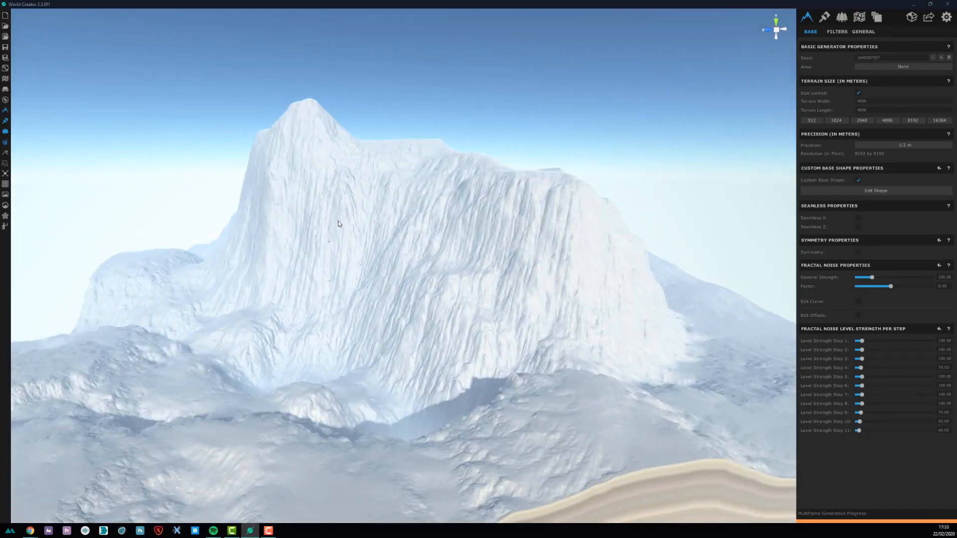
# Review the terrain's general soil and grid properties and return to the base settings
pyautogui.moveTo(369, 219); pyautogui.dragTo(397, 205, button='right')
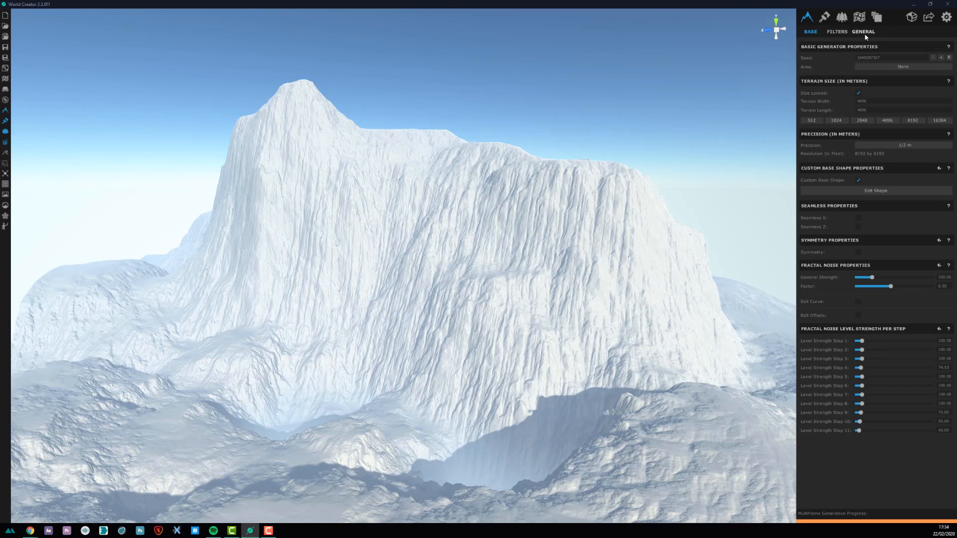
pyautogui.click(864, 32)
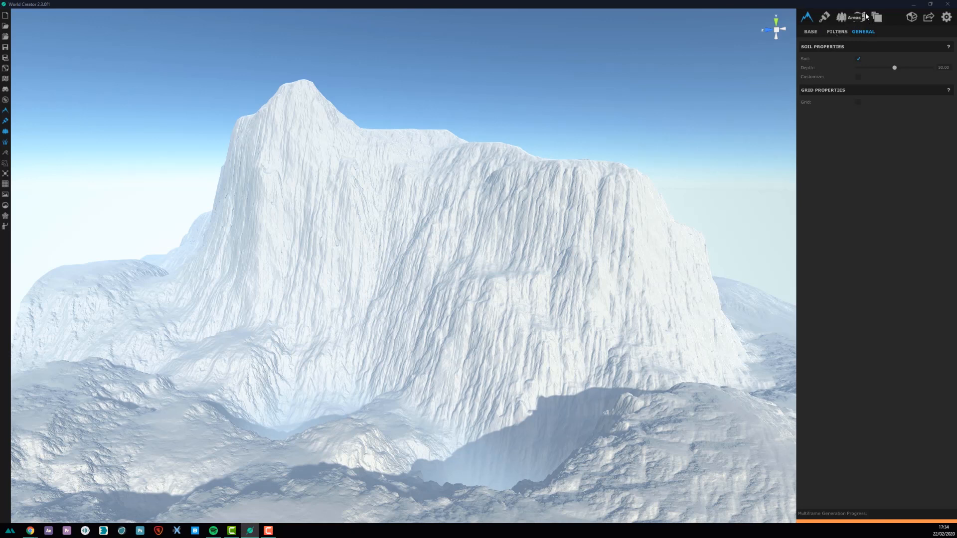
pyautogui.click(818, 32)
pyautogui.keyDown('alt'); pyautogui.moveTo(433, 136); pyautogui.dragTo(403, 221); pyautogui.keyUp('alt')
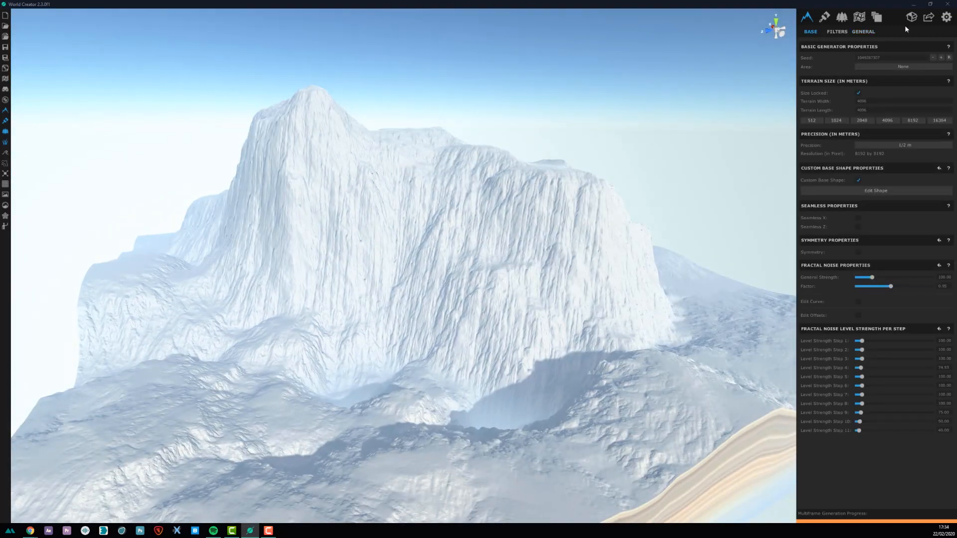
# Configure the surface export as a Terrain Height Map in TIFF format with a 32 Bit (float) depth
pyautogui.click(931, 19)
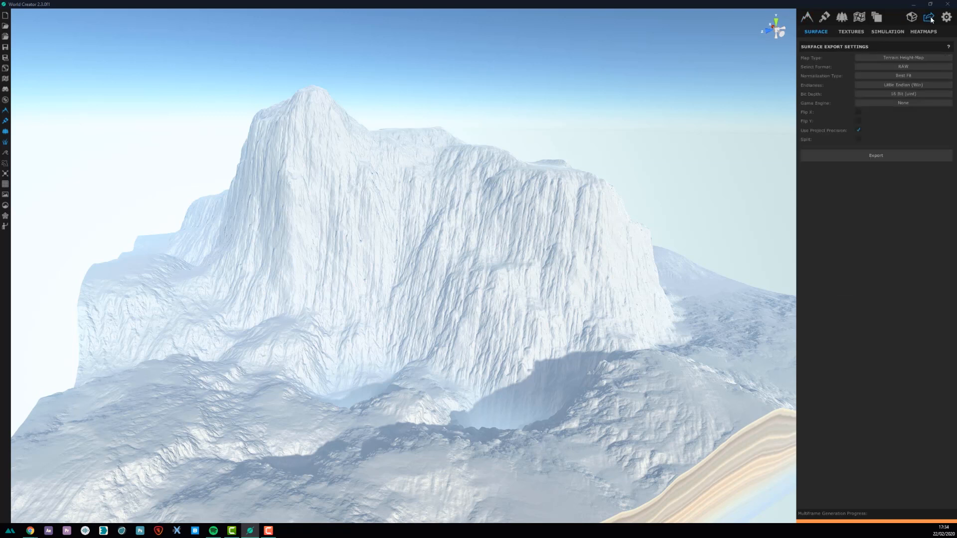
pyautogui.click(887, 58)
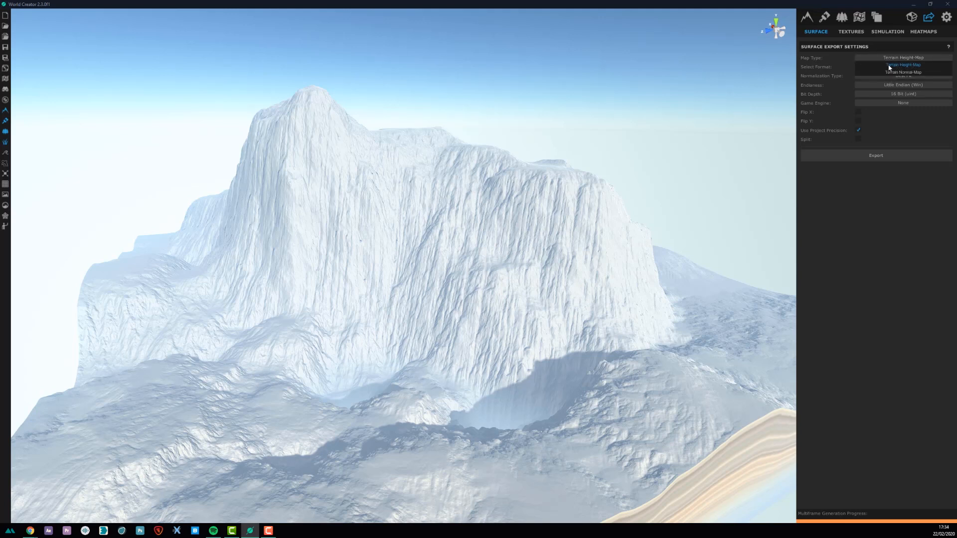
pyautogui.click(889, 66)
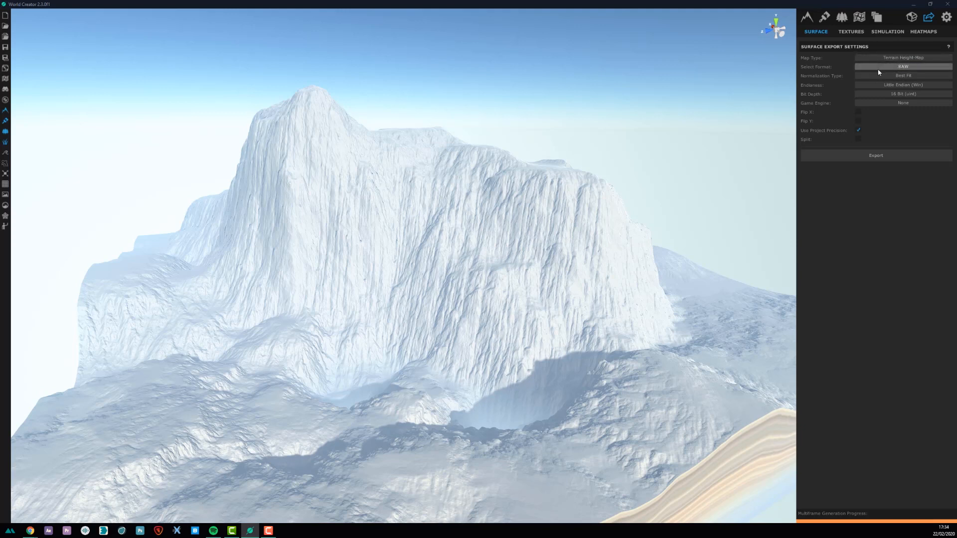
pyautogui.click(897, 67)
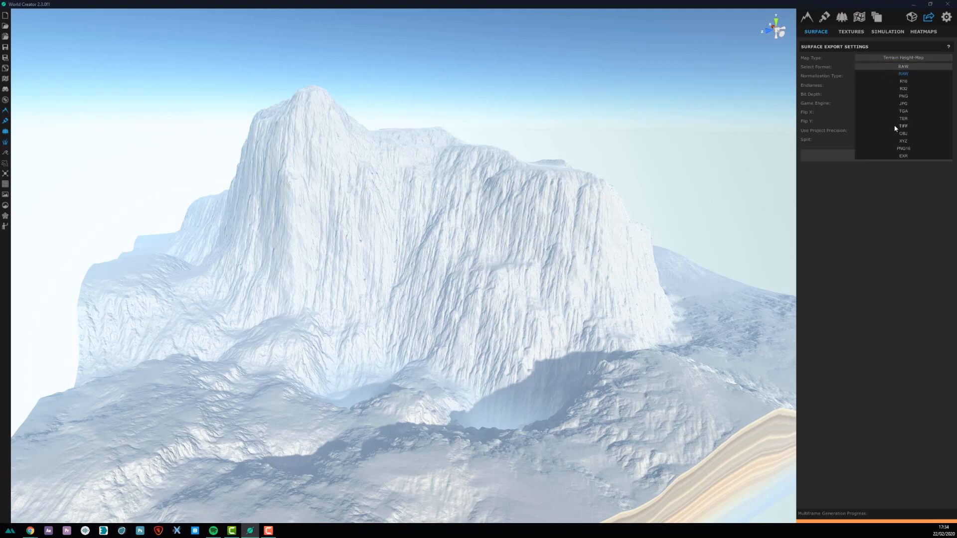
pyautogui.click(902, 126)
pyautogui.click(897, 86)
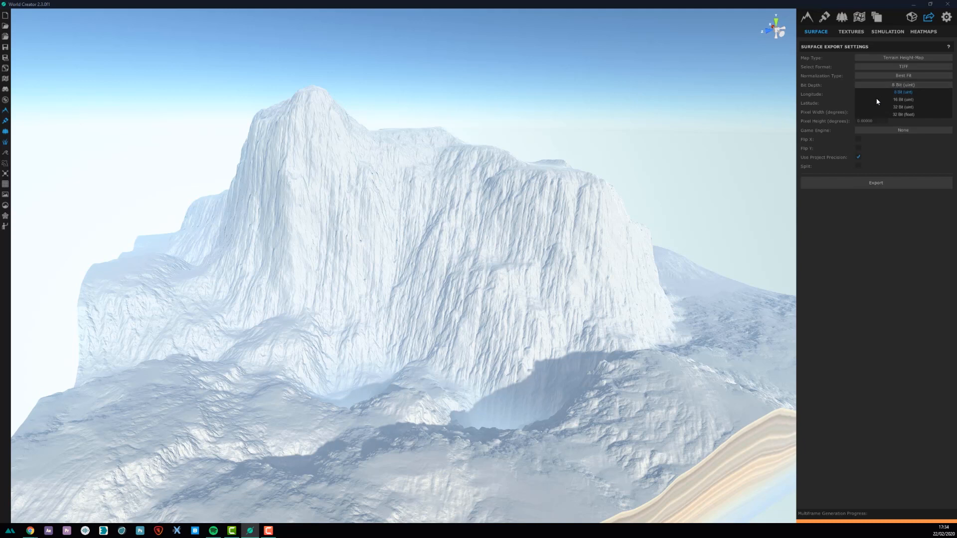
pyautogui.click(901, 114)
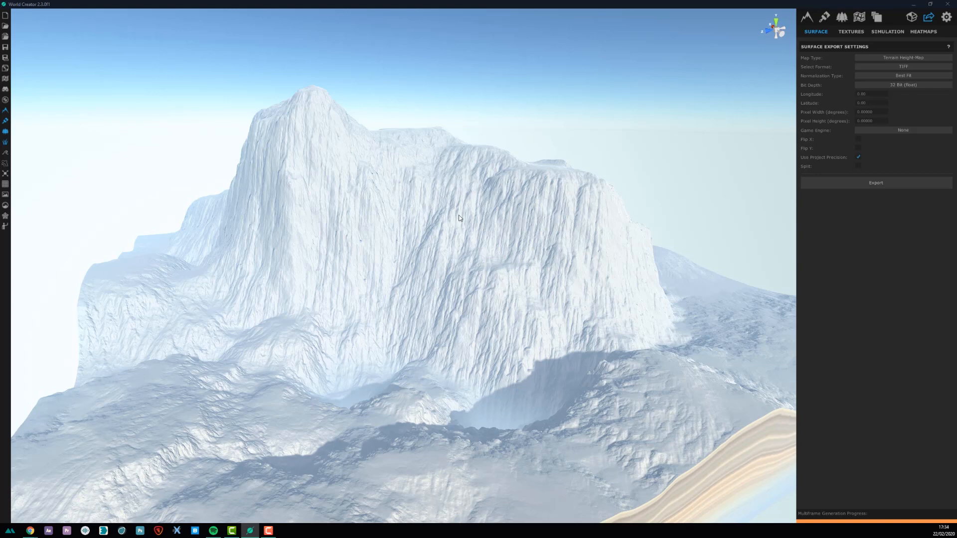
# Export the mountain's height map under the file name MONTAGNE.tif
pyautogui.keyDown('alt'); pyautogui.moveTo(459, 214); pyautogui.dragTo(314, 282); pyautogui.keyUp('alt')
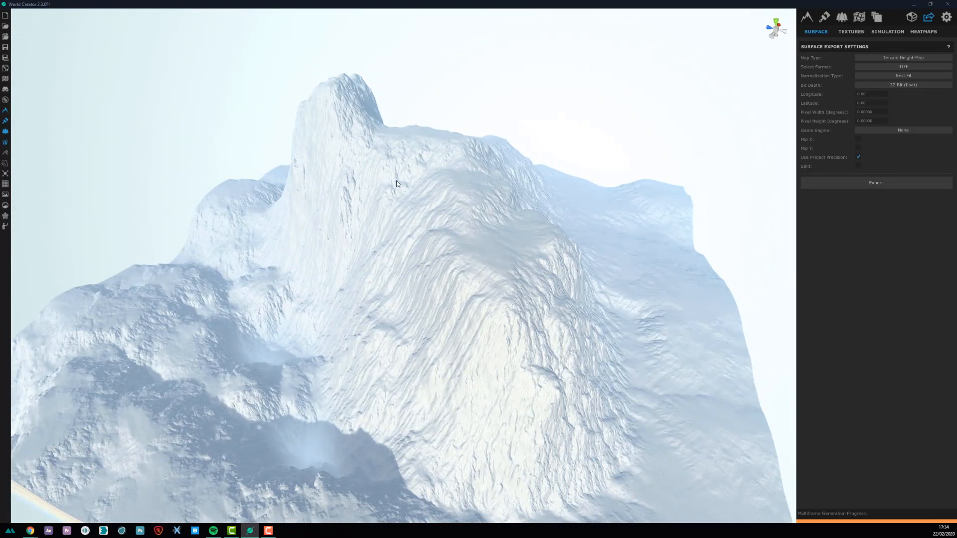
pyautogui.keyDown('alt'); pyautogui.moveTo(395, 171); pyautogui.dragTo(469, 132); pyautogui.keyUp('alt')
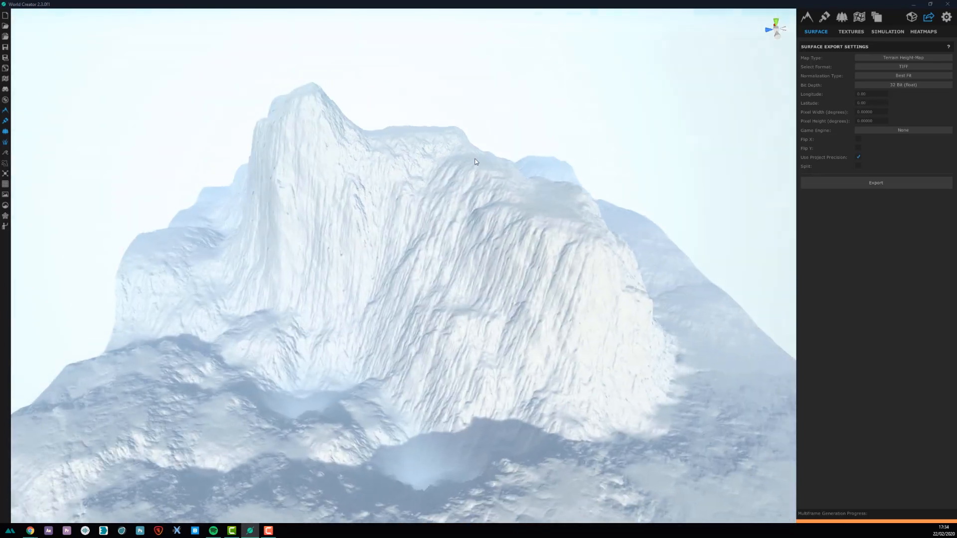
pyautogui.click(900, 183)
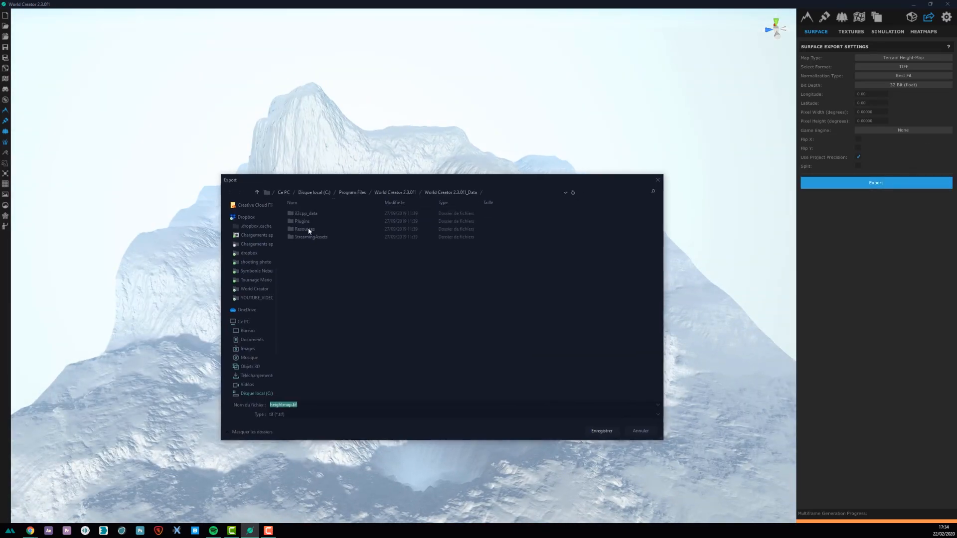
pyautogui.click(310, 405)
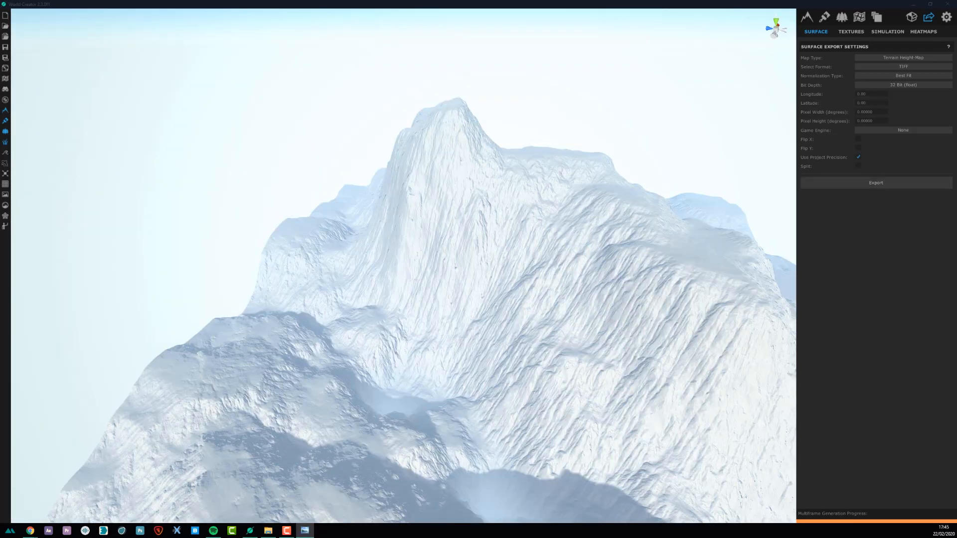
# Examine the dark and bright areas of the exported MONTAGNE.tif in the Windows photo viewer, up close and as a whole
pyautogui.moveTo(0, 23); pyautogui.dragTo(450, 2)
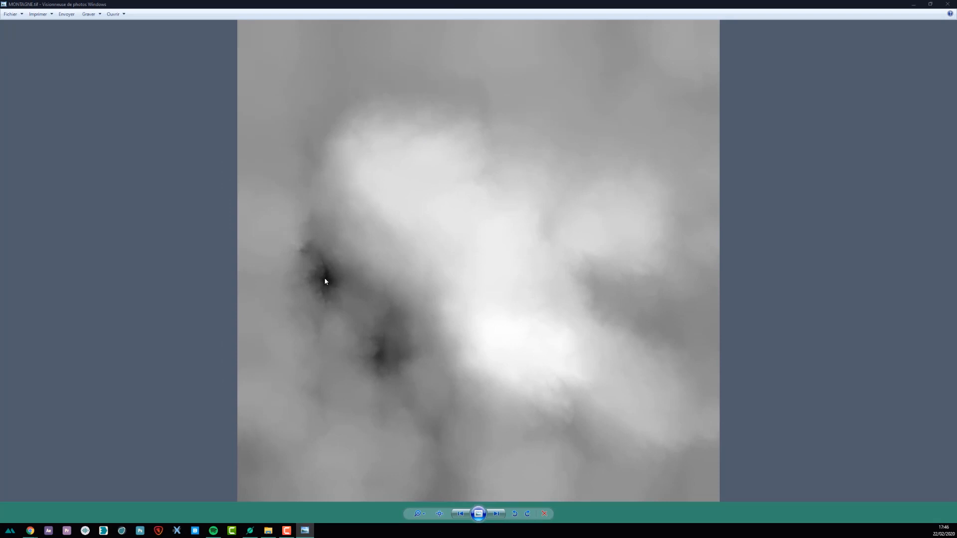
pyautogui.scroll(5, 321, 278)
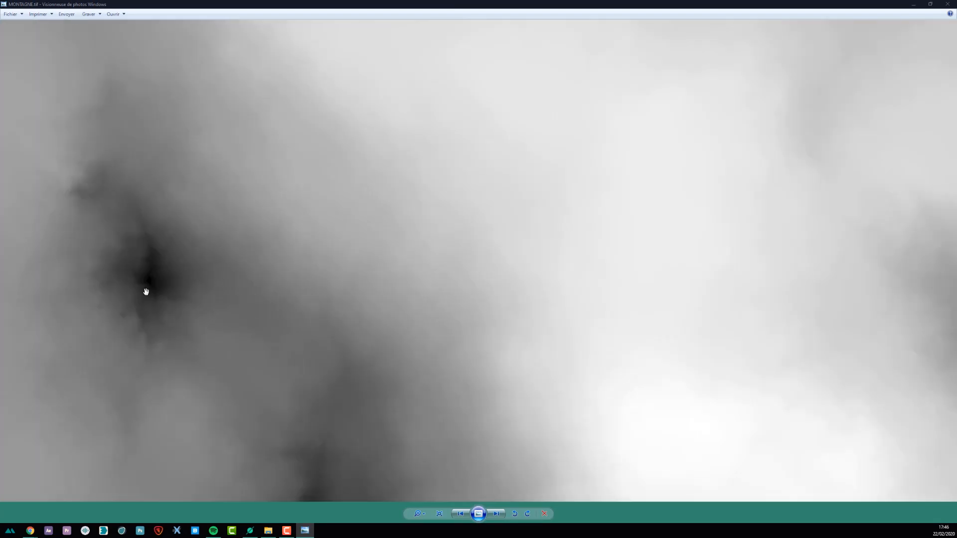
pyautogui.scroll(-5, 157, 289)
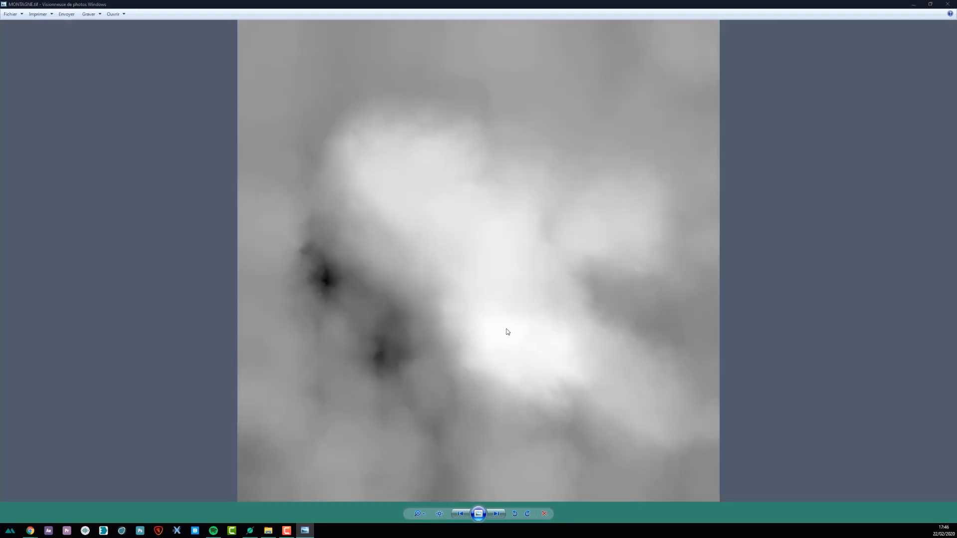
# Switch between World Creator and the photo viewer to compare the terrain seen from above with the exported height map
pyautogui.click(250, 530)
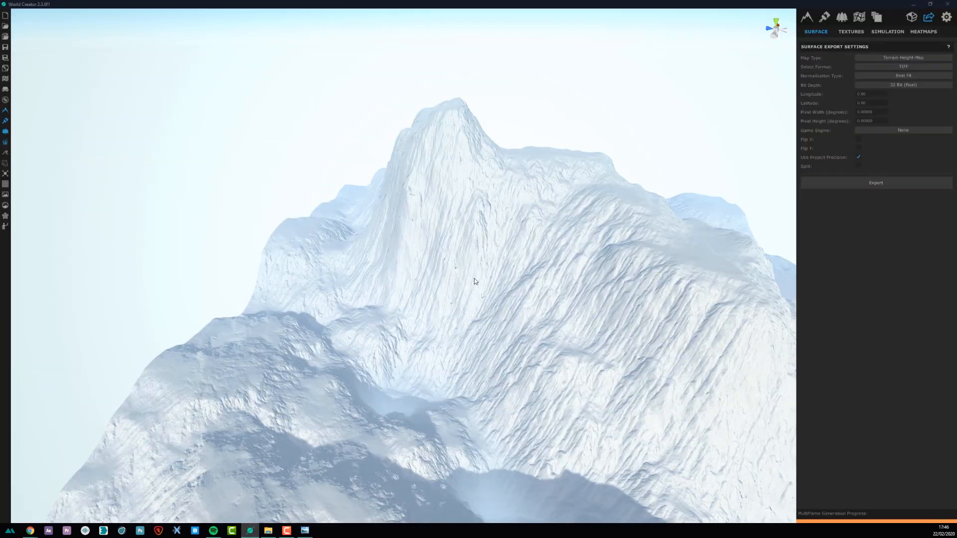
pyautogui.keyDown('alt'); pyautogui.moveTo(477, 224); pyautogui.dragTo(407, 304); pyautogui.keyUp('alt')
pyautogui.scroll(-4, 376, 292)
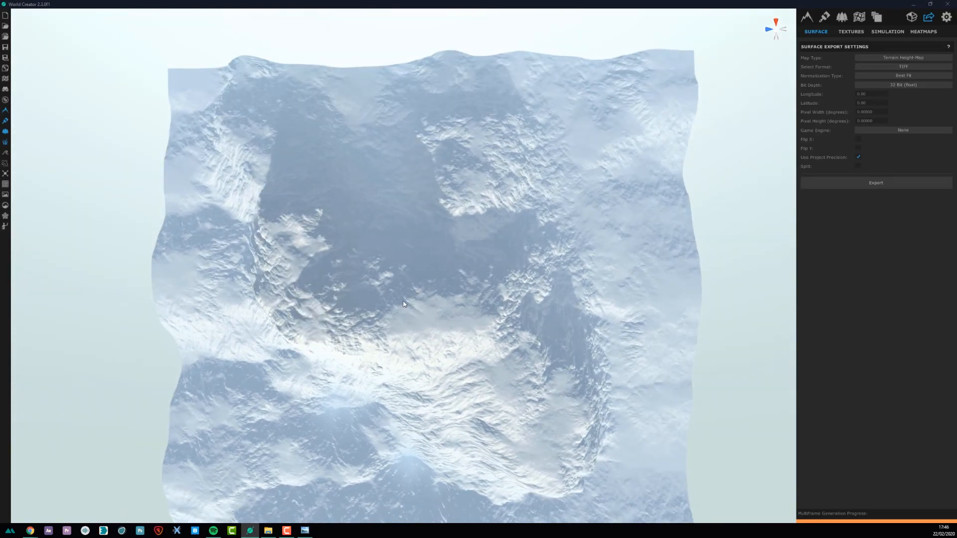
pyautogui.moveTo(406, 304); pyautogui.dragTo(402, 280, button='middle')
pyautogui.click(312, 532)
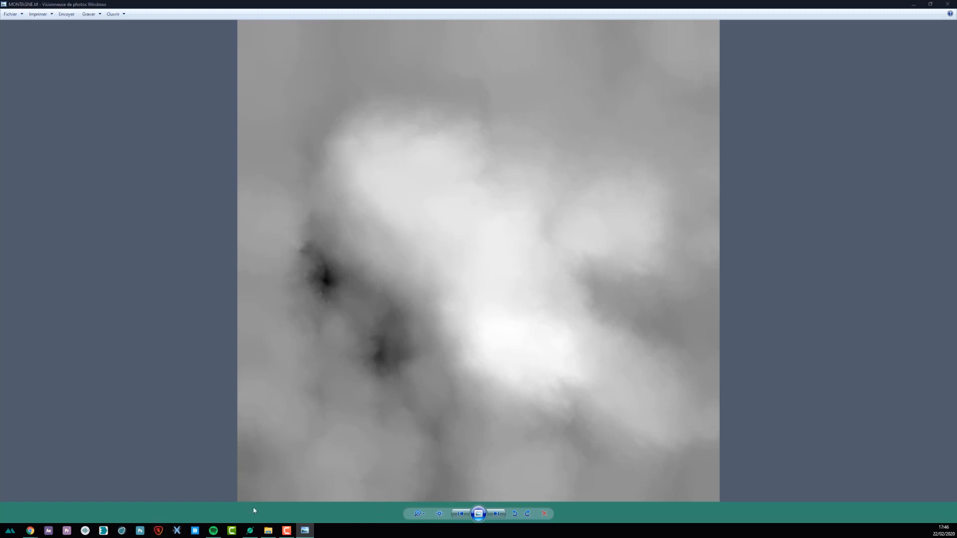
pyautogui.click(250, 530)
pyautogui.keyDown('alt'); pyautogui.moveTo(355, 299); pyautogui.dragTo(475, 182); pyautogui.keyUp('alt')
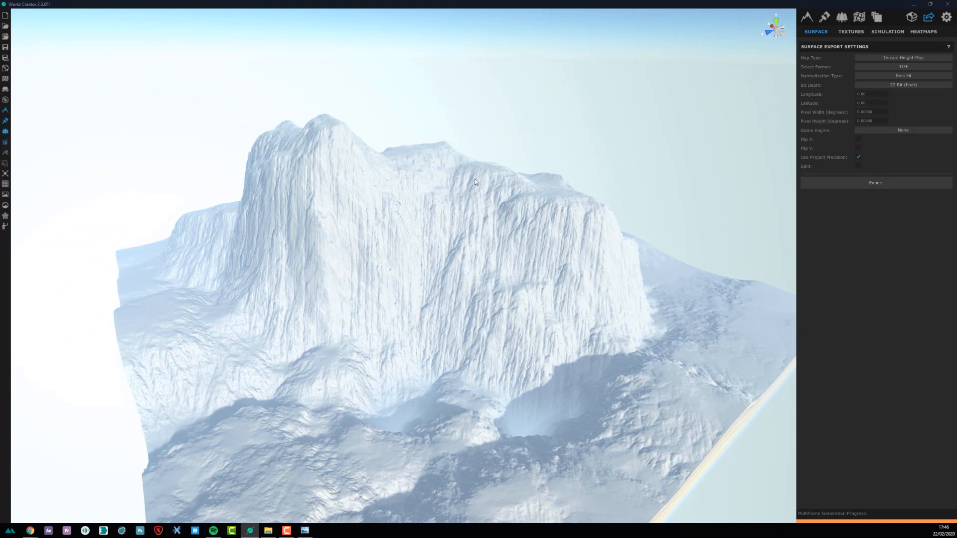